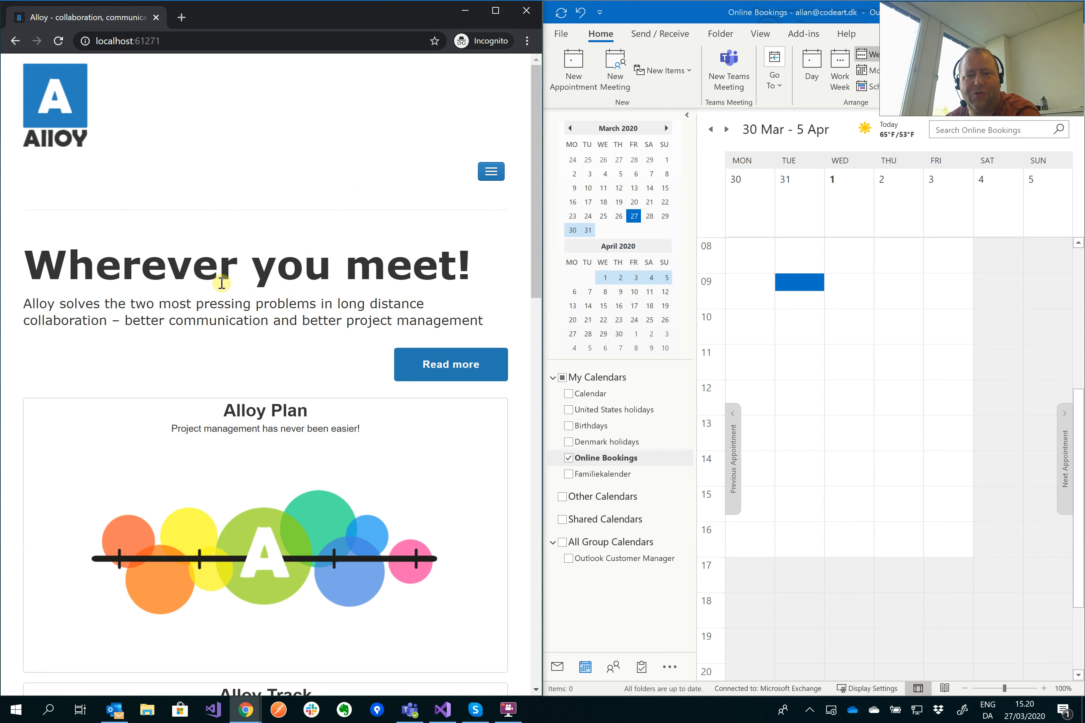
# - Fill in the Request a meeting form with the requester's name, their e-mail address and the topic "Business idea"
pyautogui.scroll(-15, 222, 283)
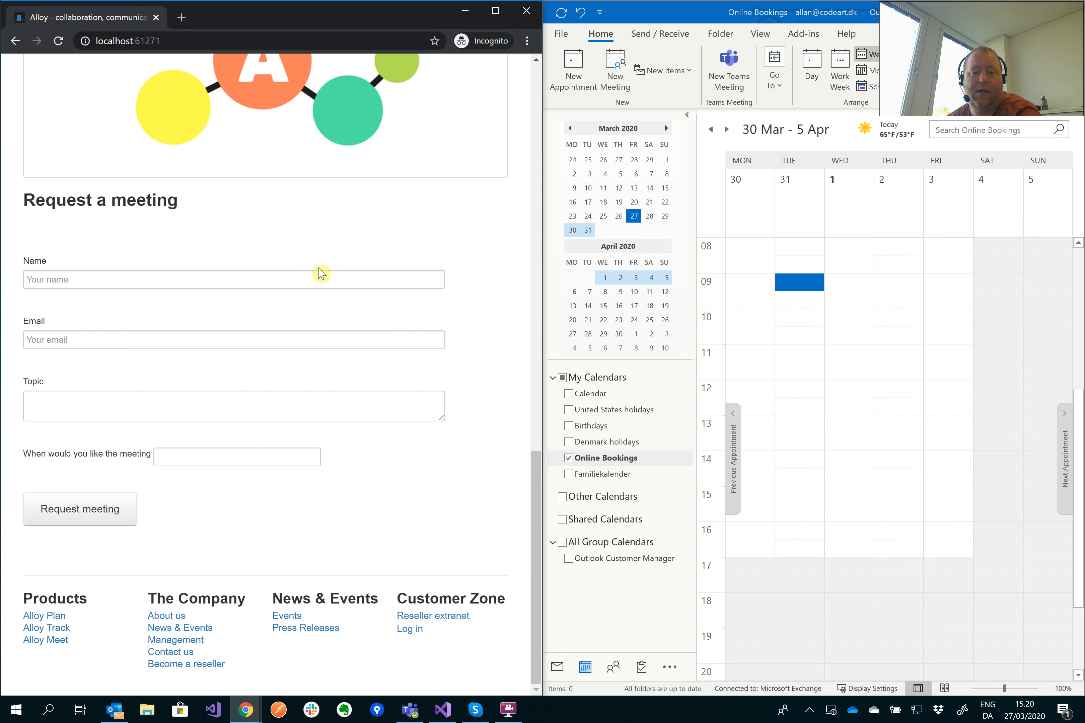
pyautogui.click(247, 279)
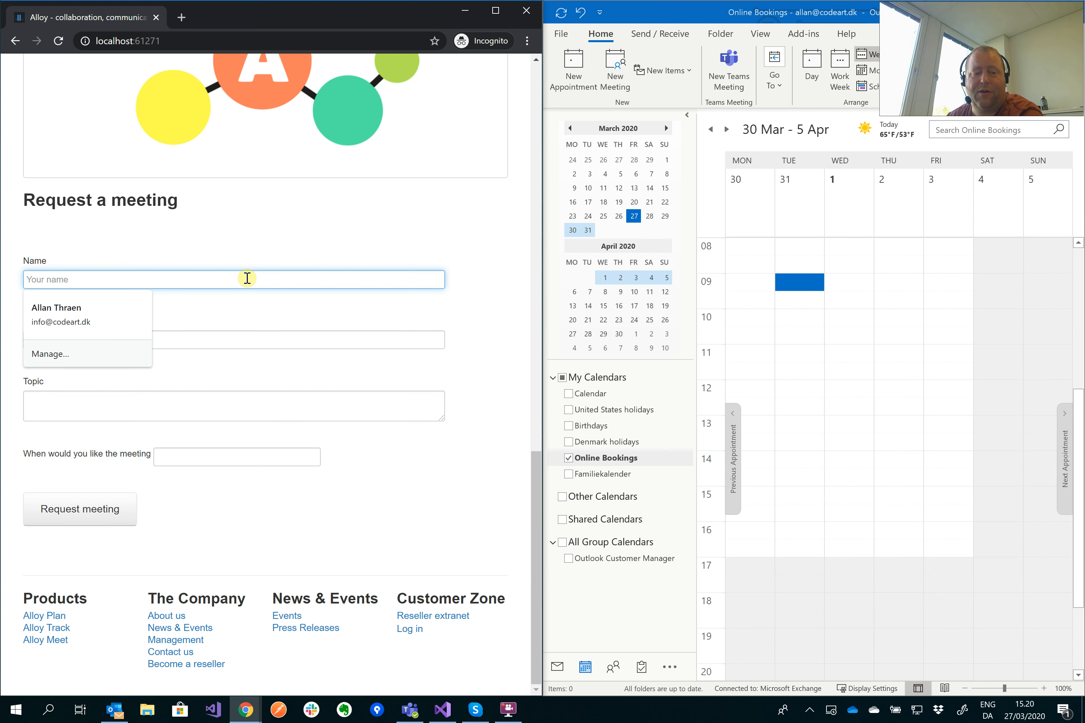
pyautogui.write('John Doe')
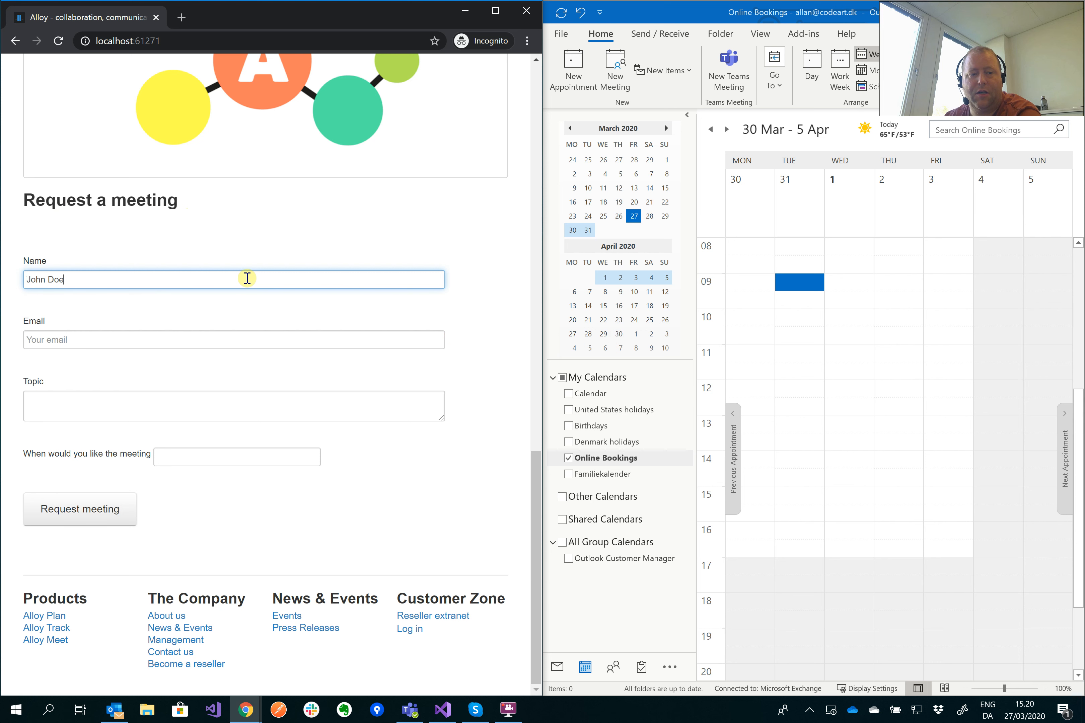
pyautogui.press('Tab')
pyautogui.write('joh')
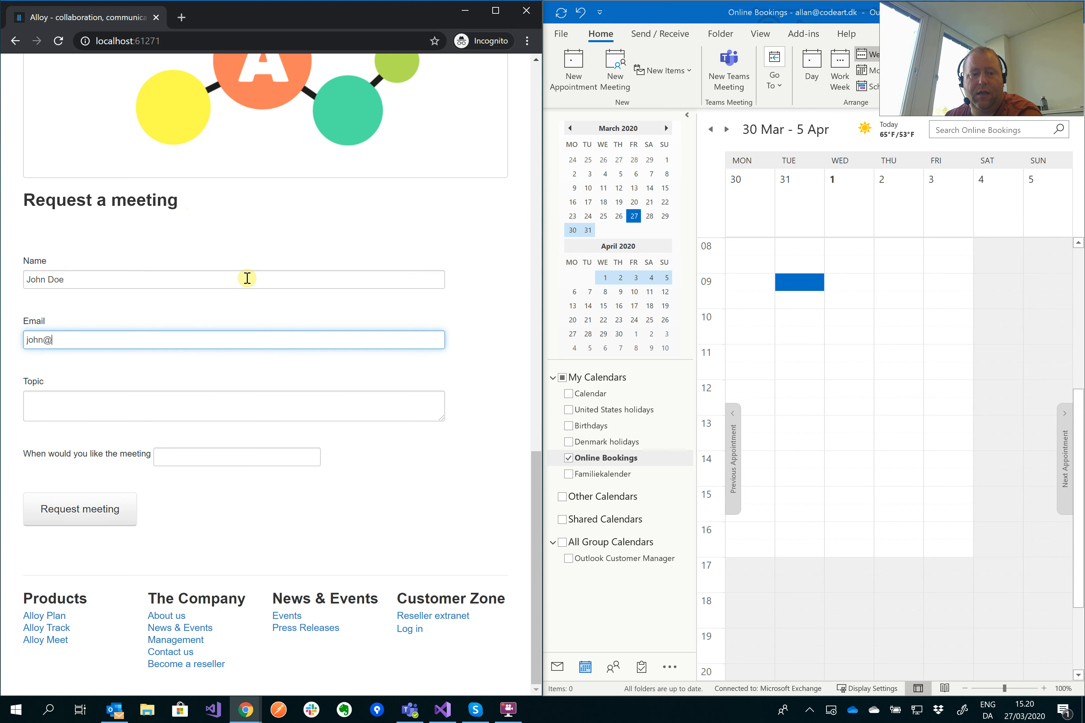
pyautogui.press('Tab')
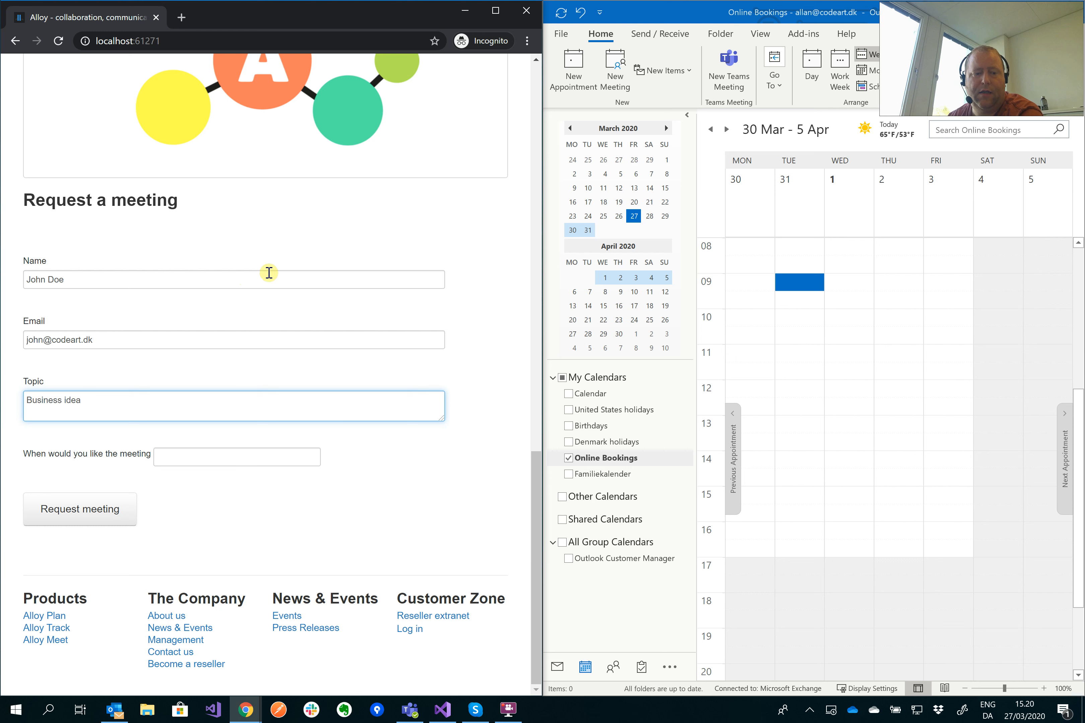
# - Set the preferred meeting date to 03/31/2020 and submit the meeting request
pyautogui.click(228, 456)
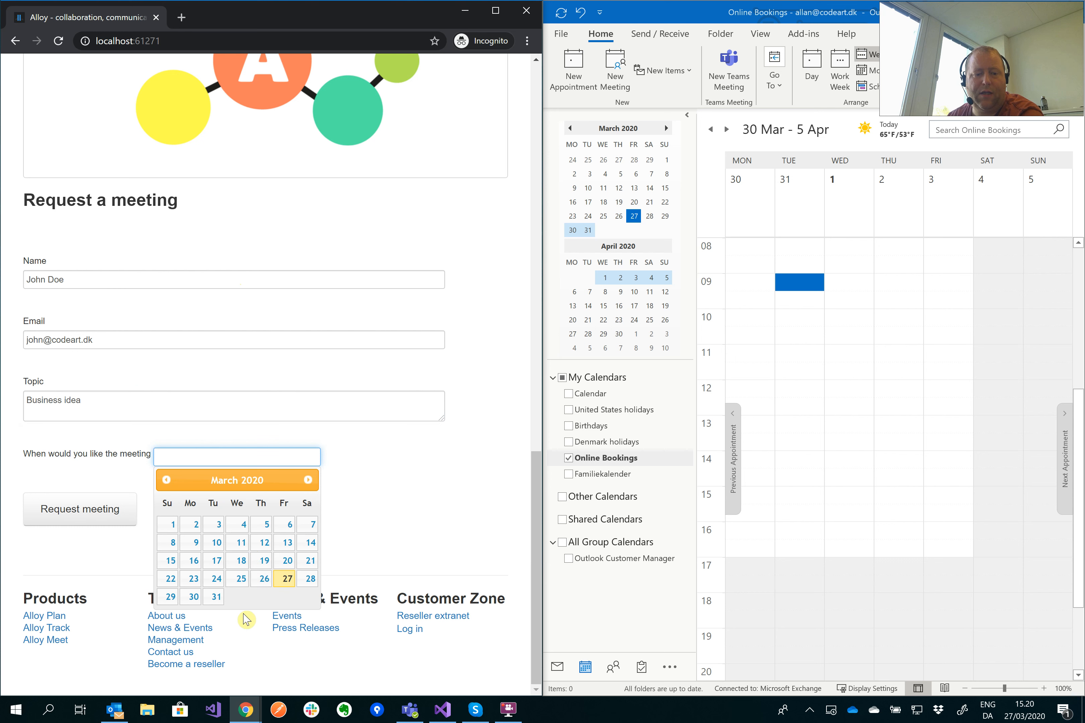
pyautogui.click(216, 597)
pyautogui.click(390, 460)
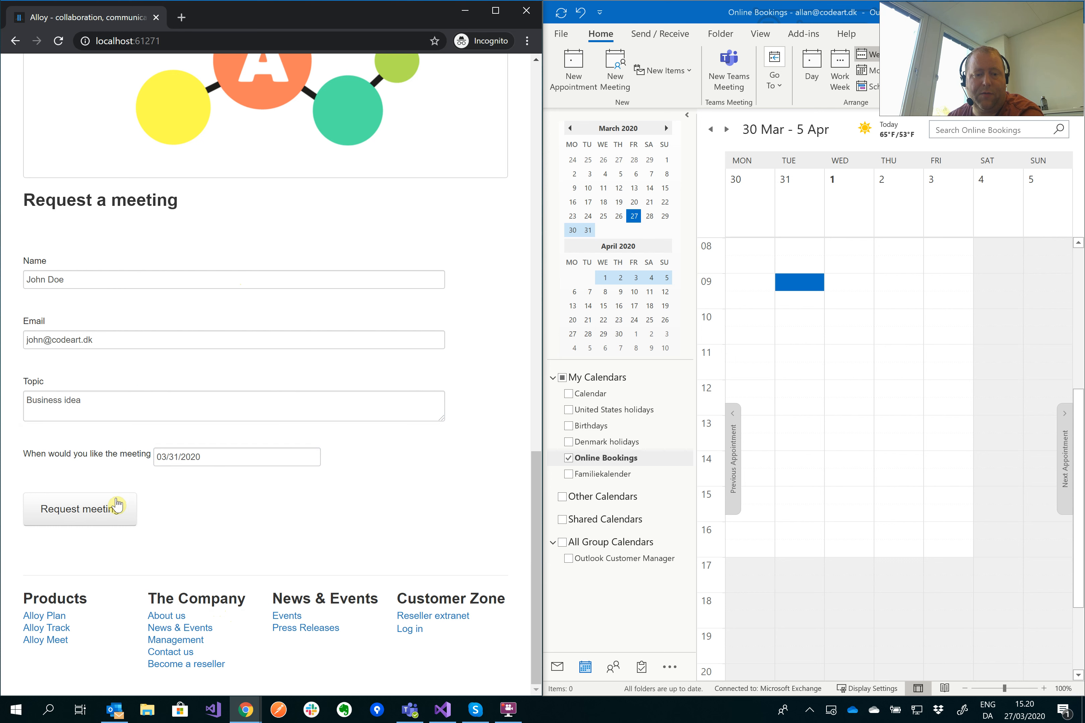
pyautogui.click(95, 517)
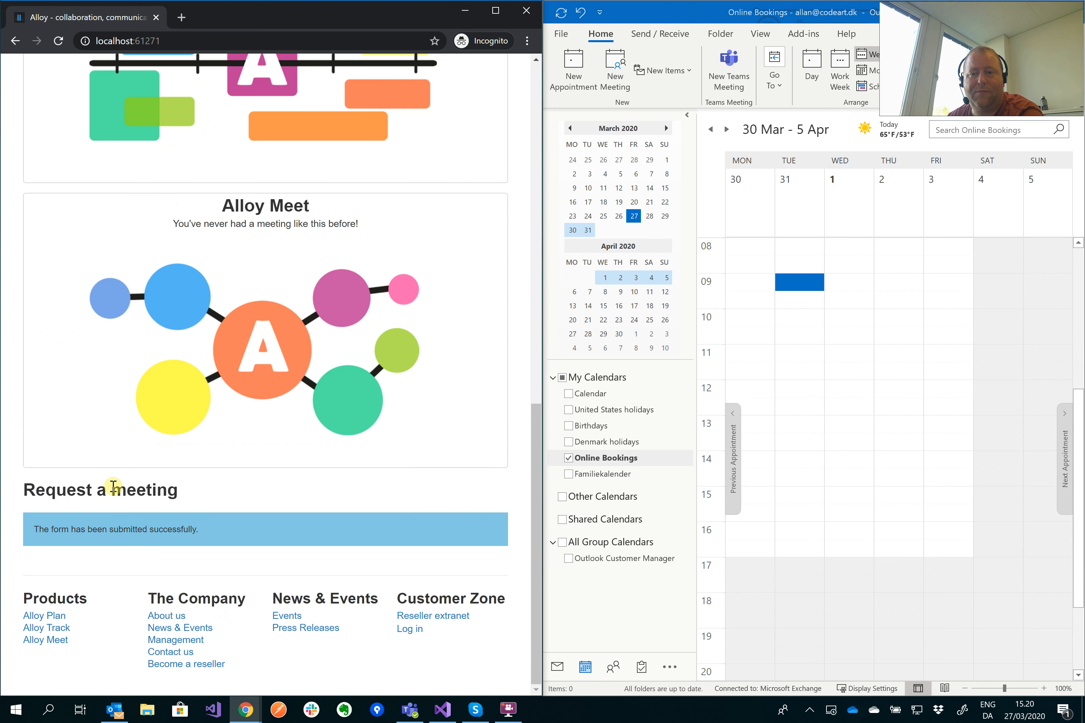
# - Switch to Outlook, open the Business idea meeting on Tuesday 31 March to review its details, and close it without saving changes
pyautogui.click(804, 282)
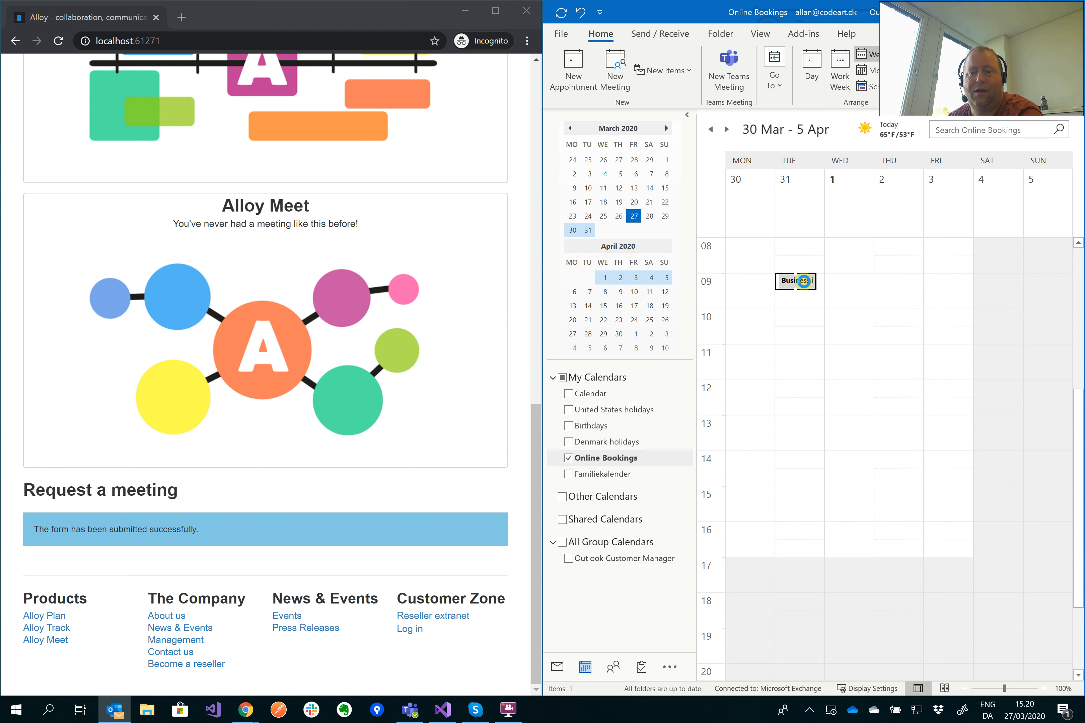
pyautogui.doubleClick(803, 282)
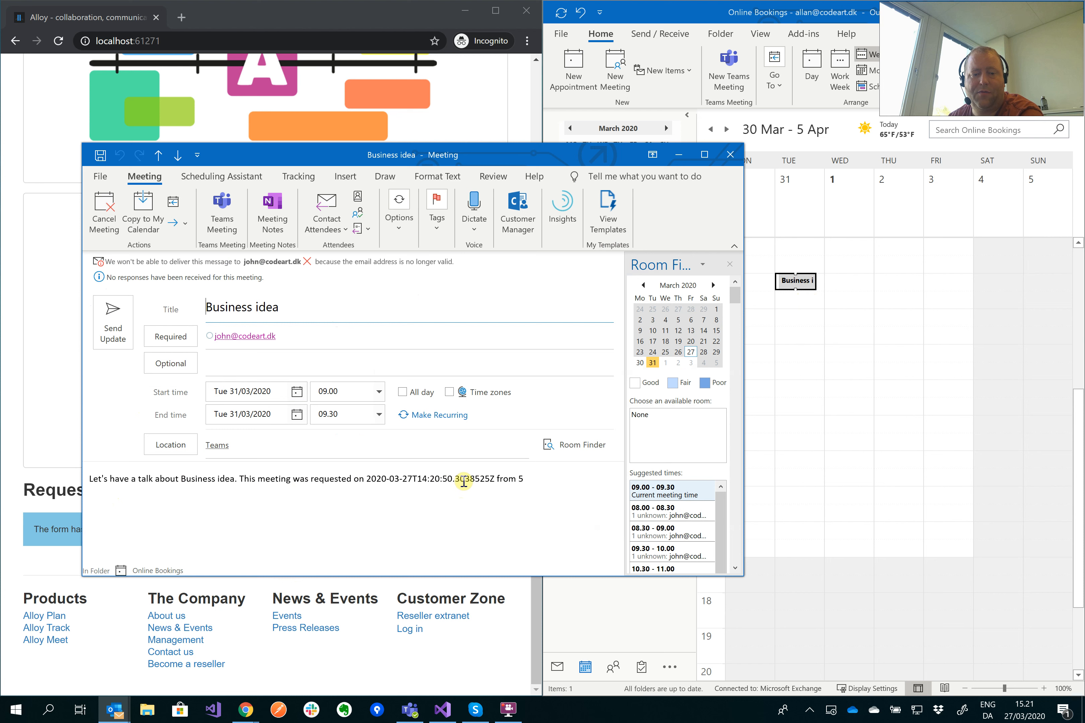
pyautogui.click(731, 156)
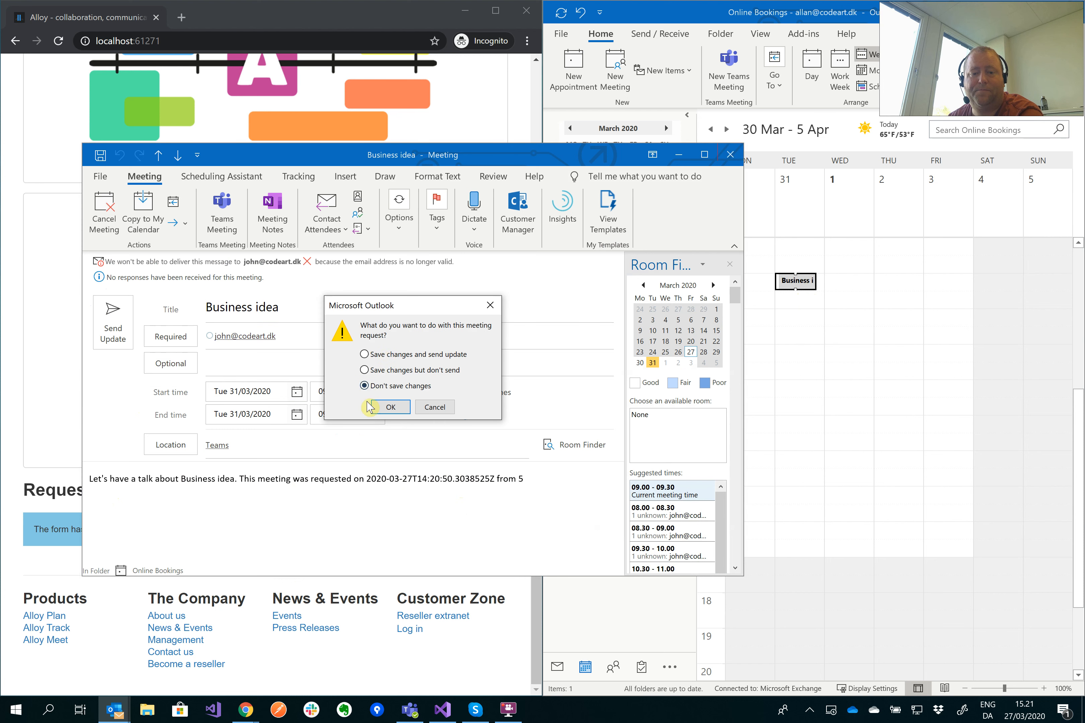
pyautogui.click(397, 411)
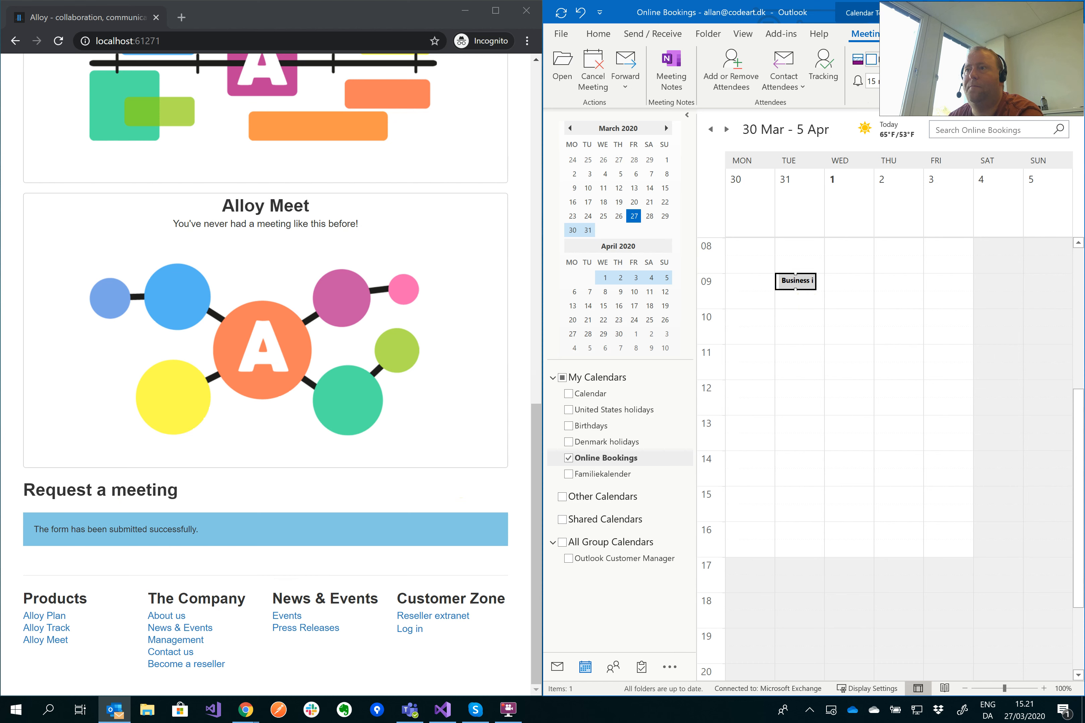
# - Switch to the Episerver CMS browser window, maximize it and bring the form elements of Request An Online Meeting into view
pyautogui.moveTo(1084, 279); pyautogui.dragTo(443, 252)
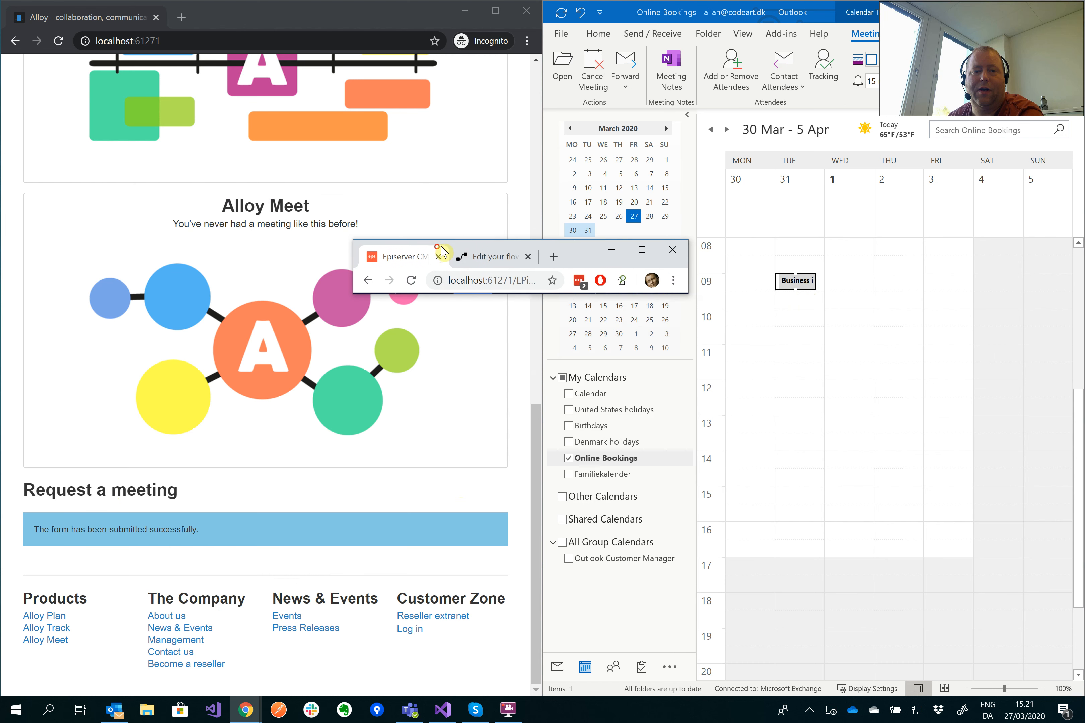
pyautogui.click(642, 249)
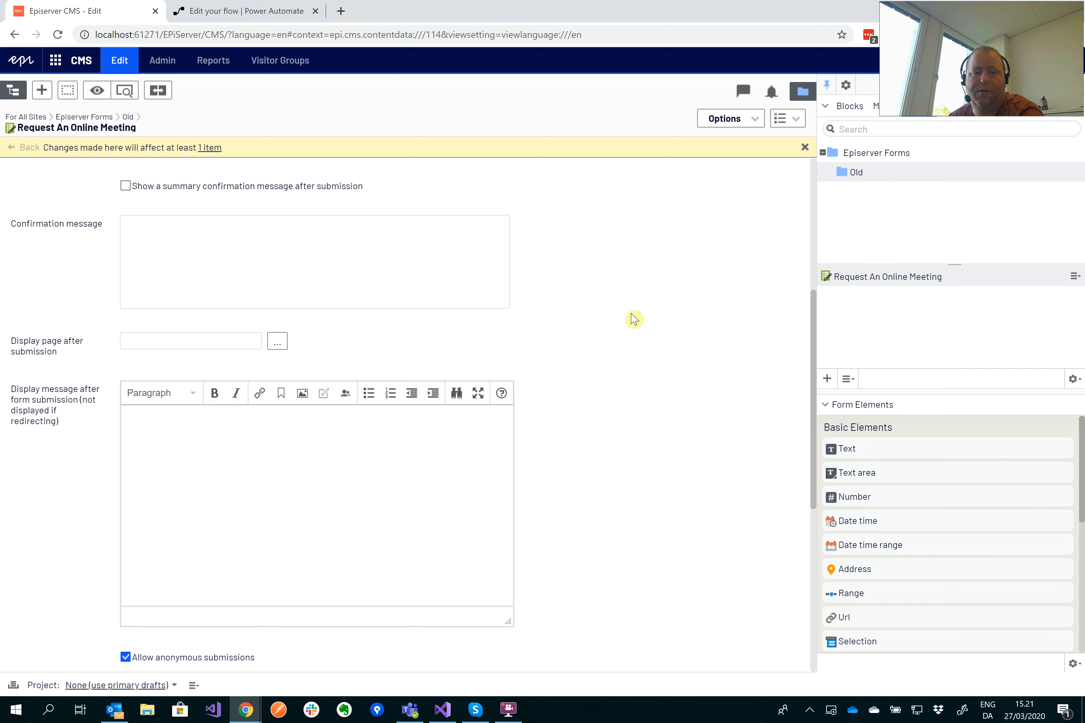
pyautogui.scroll(6, 640, 313)
pyautogui.scroll(-8, 629, 313)
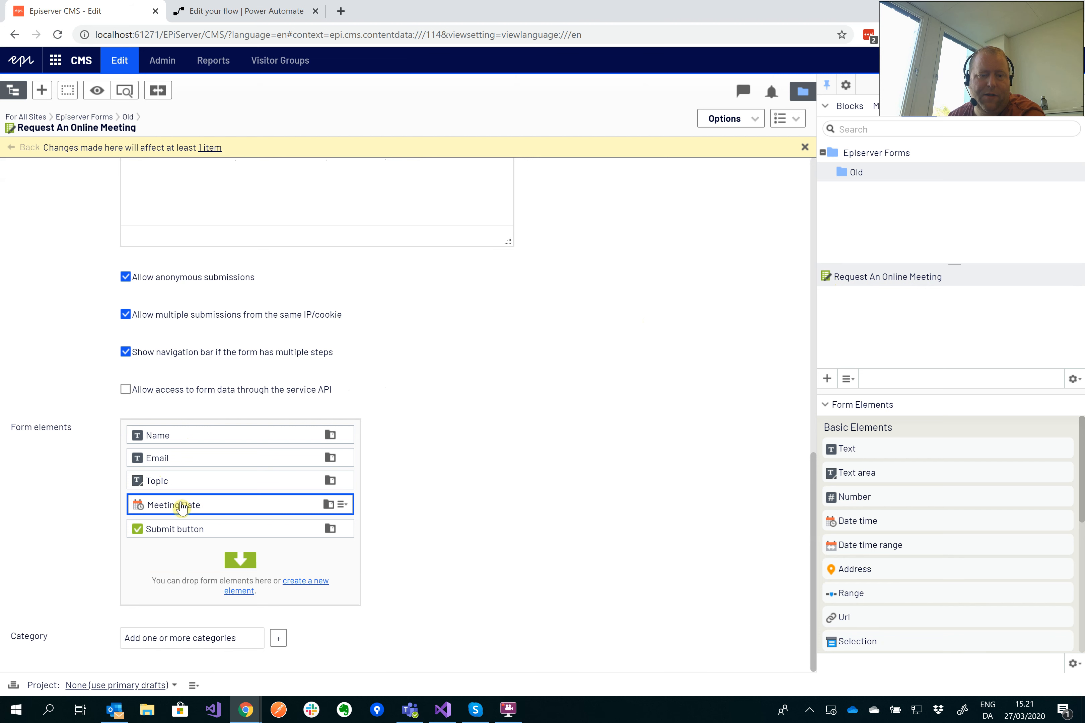
# - Open the Meeting Date form element, review its label and picker type, and close it without saving
pyautogui.doubleClick(183, 511)
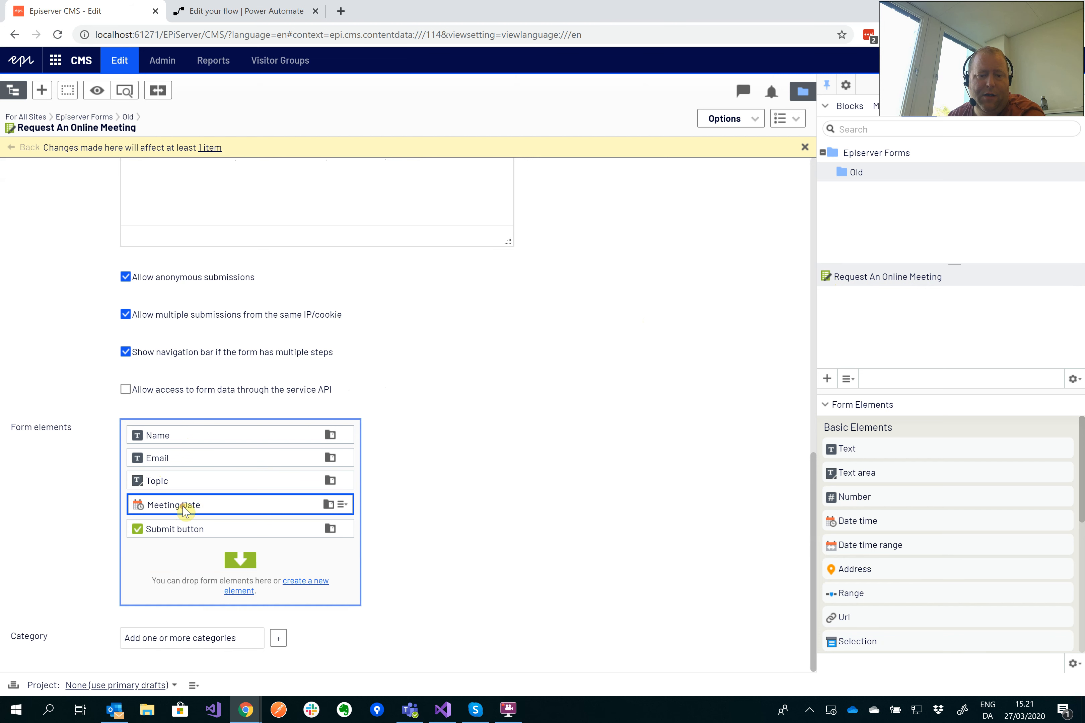
pyautogui.moveTo(508, 237); pyautogui.dragTo(448, 89)
pyautogui.click(499, 222)
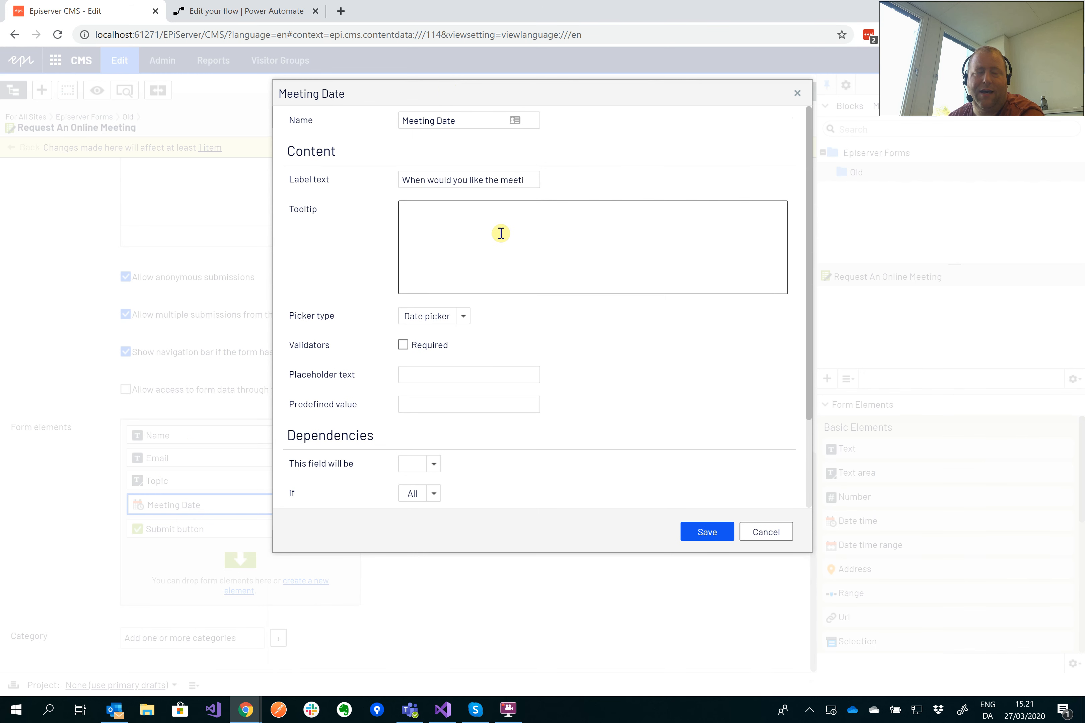
pyautogui.click(554, 321)
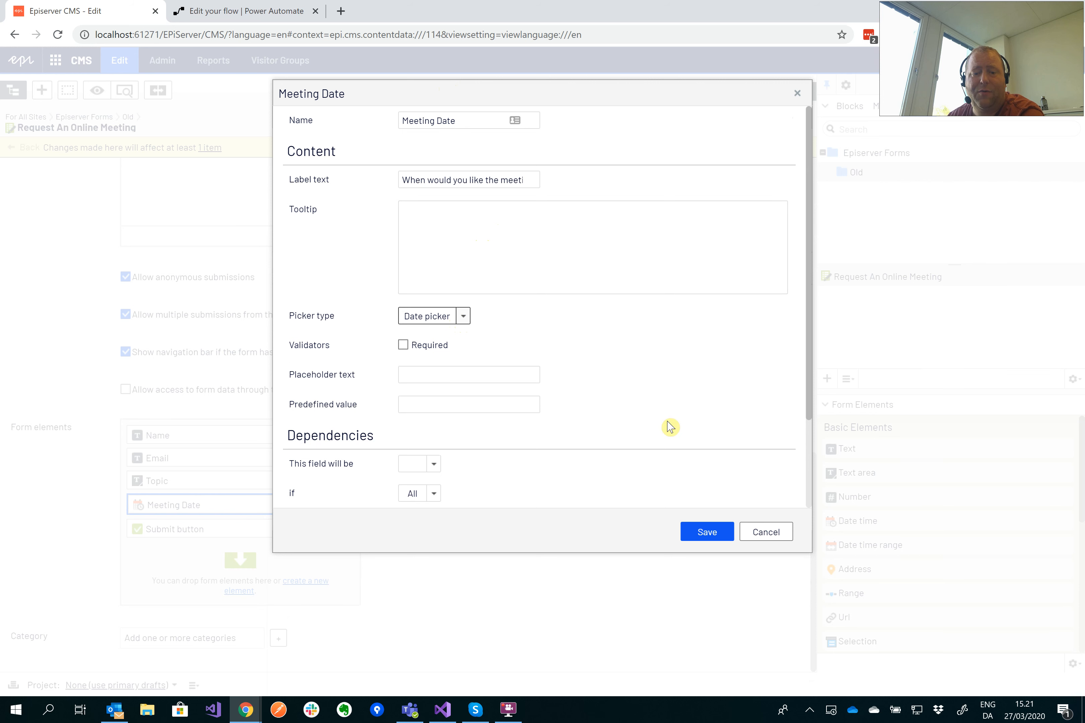
pyautogui.click(762, 537)
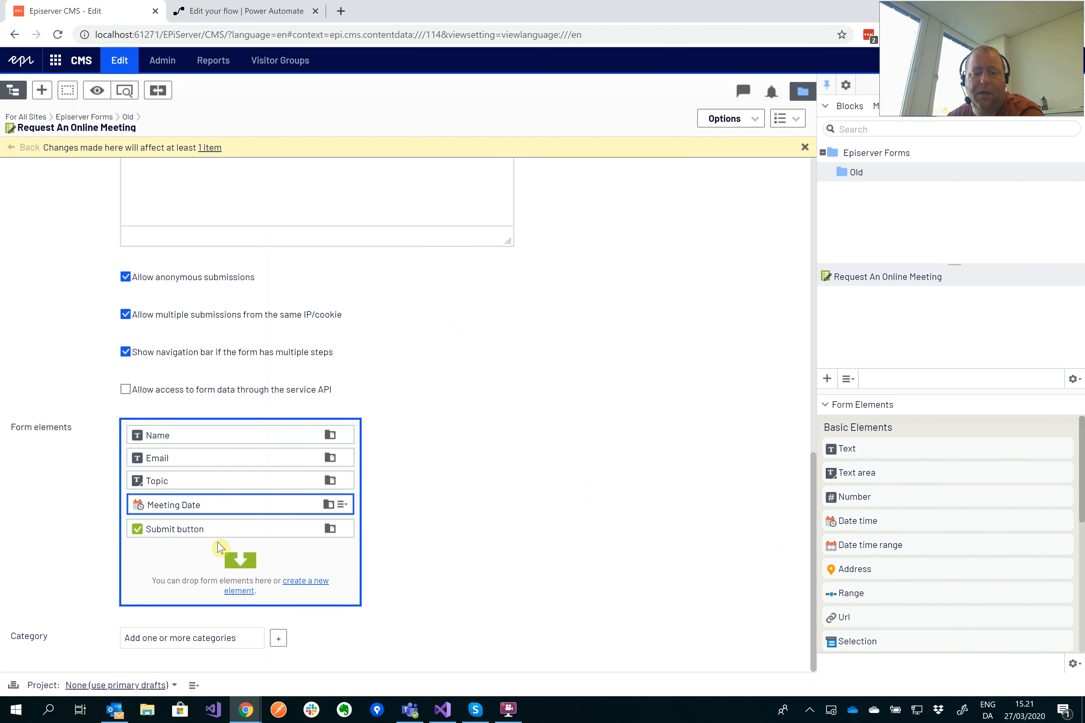
# - Open the settings of the Request An Online Meeting form and examine the webhook triggered after submission
pyautogui.scroll(10, 620, 537)
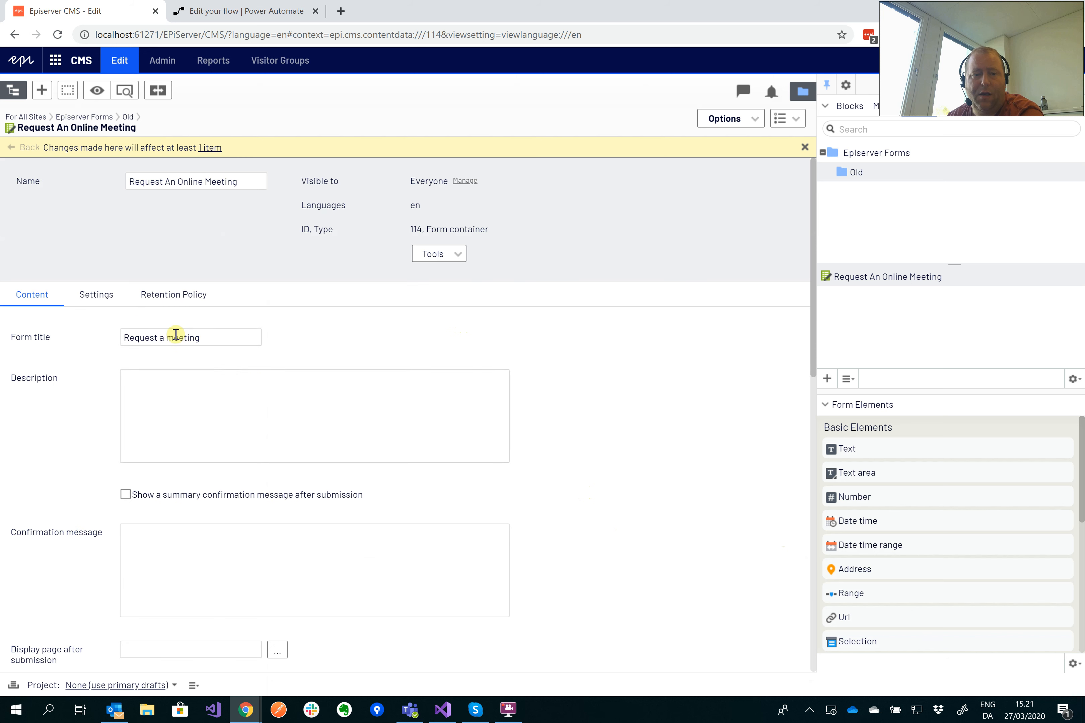
pyautogui.click(101, 297)
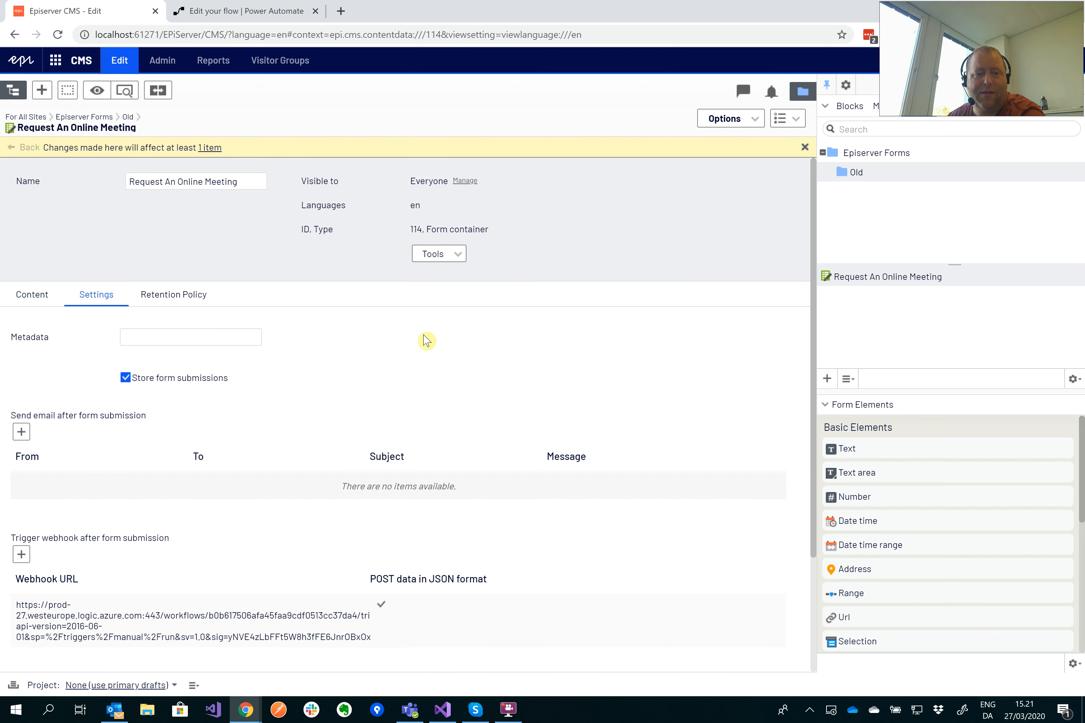
pyautogui.scroll(-3, 425, 360)
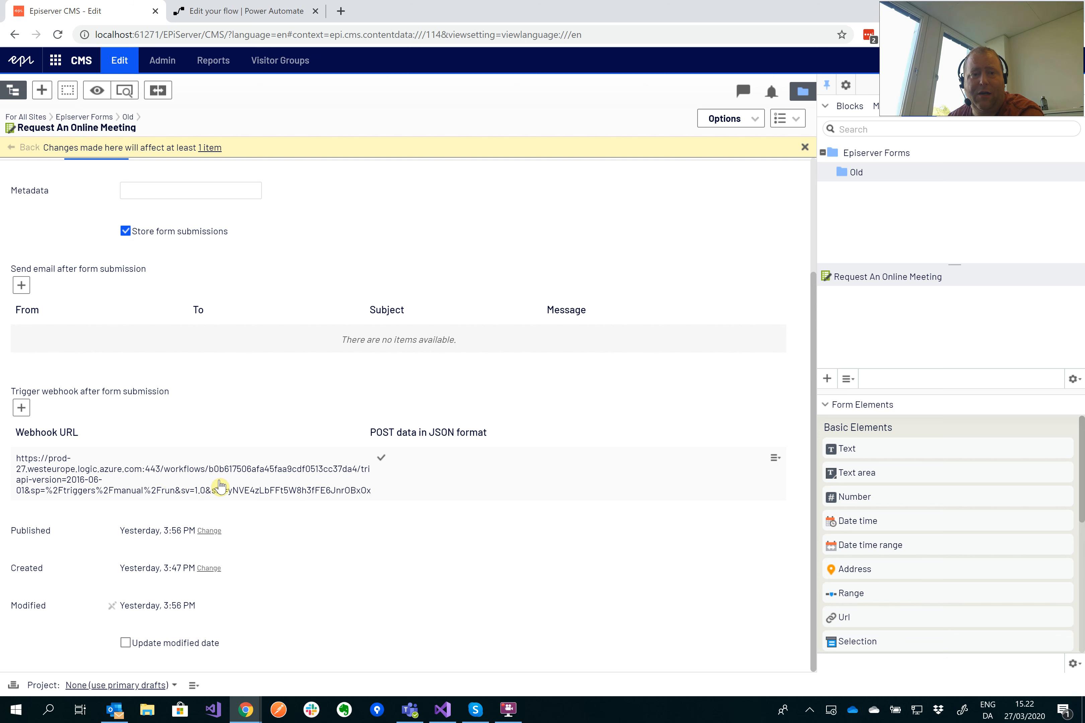
# - Switch to the Book a Meeting From Website flow in Power Automate and expand its HTTP request trigger to view the POST URL
pyautogui.click(257, 18)
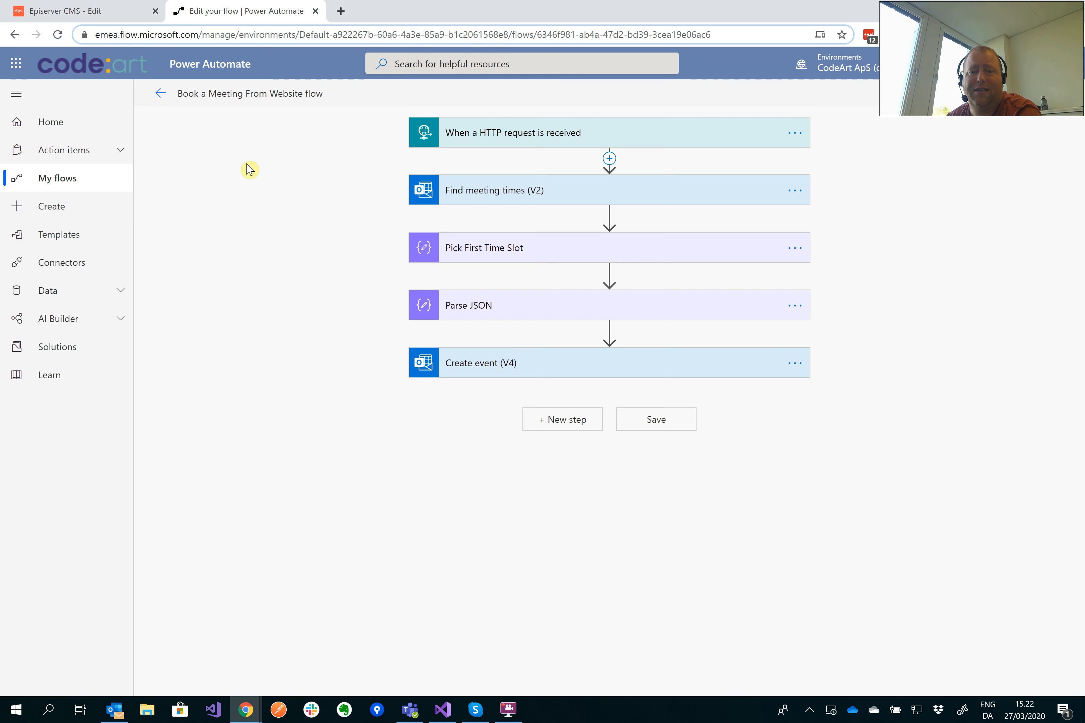
pyautogui.click(545, 136)
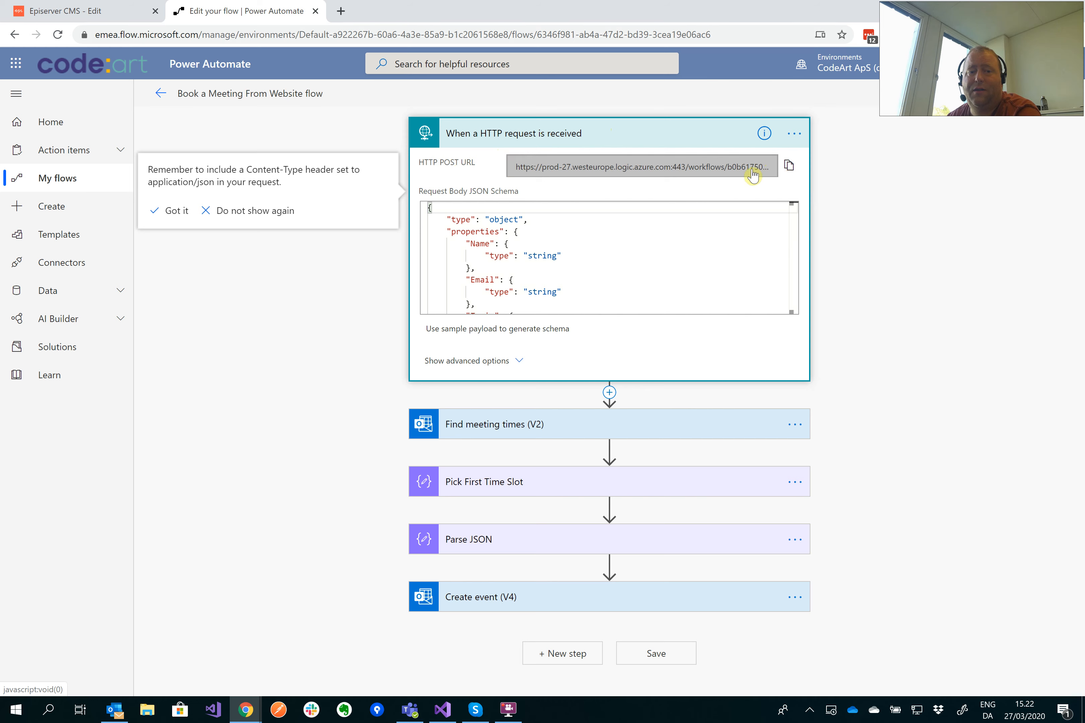
# - Return to the form settings in Episerver CMS, view the options for adding a webhook, and cancel without adding one
pyautogui.click(106, 15)
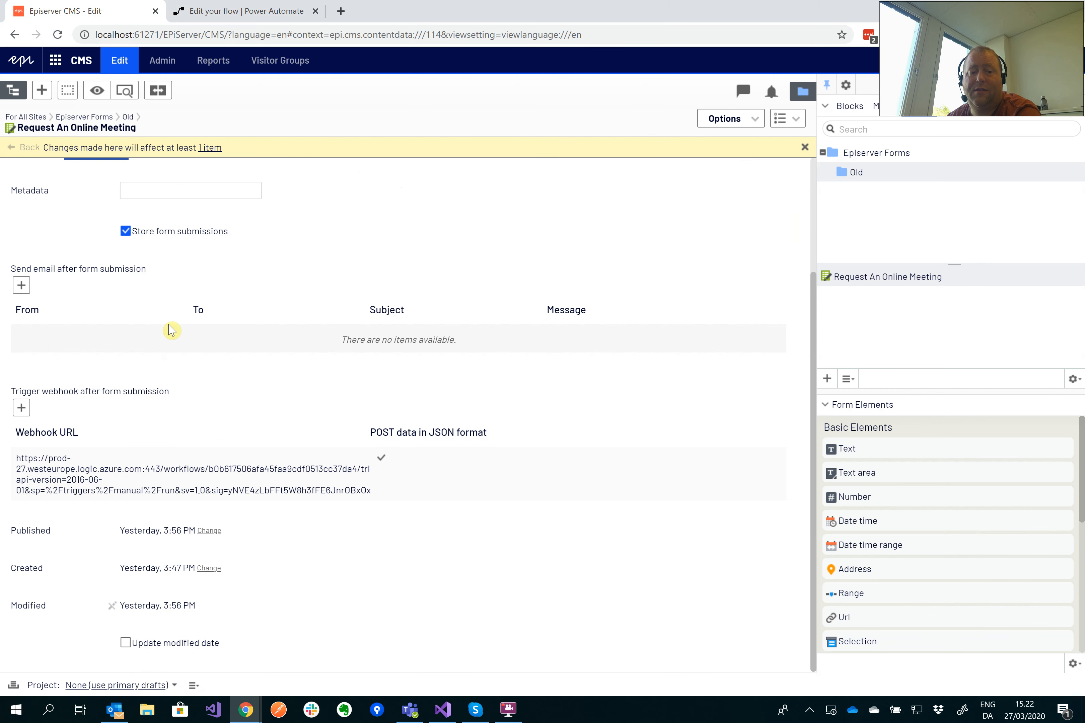
pyautogui.click(20, 409)
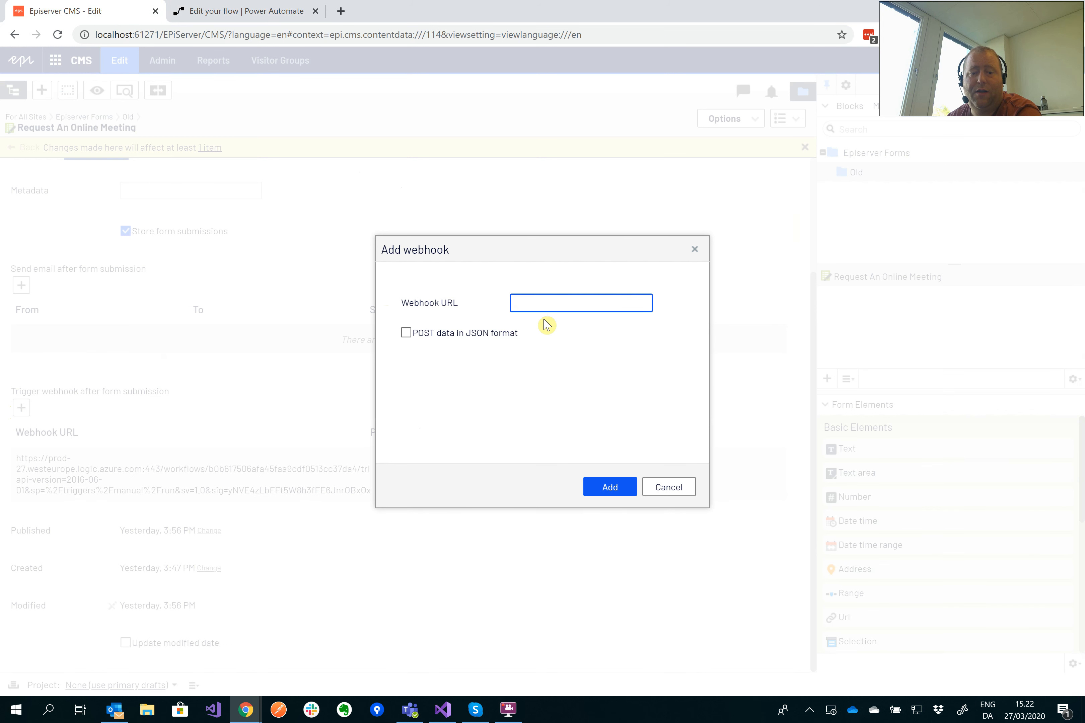
pyautogui.click(669, 488)
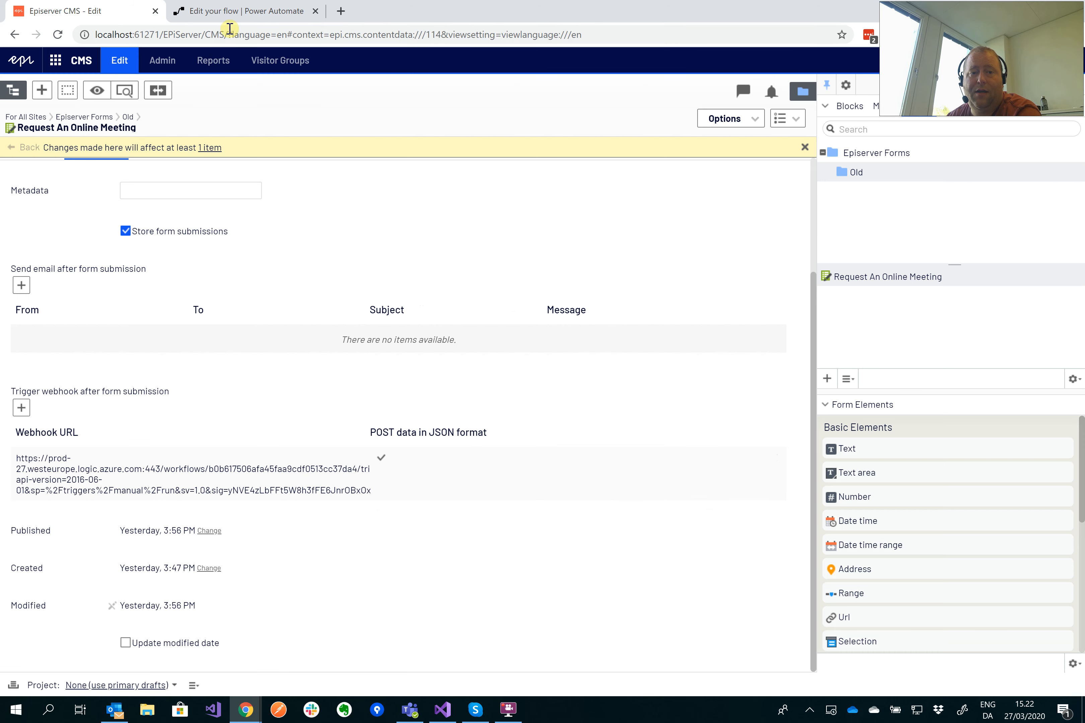
# - Switch back to Power Automate, view the sample JSON payload dialog of the HTTP request trigger, and close it without entering a payload
pyautogui.click(239, 19)
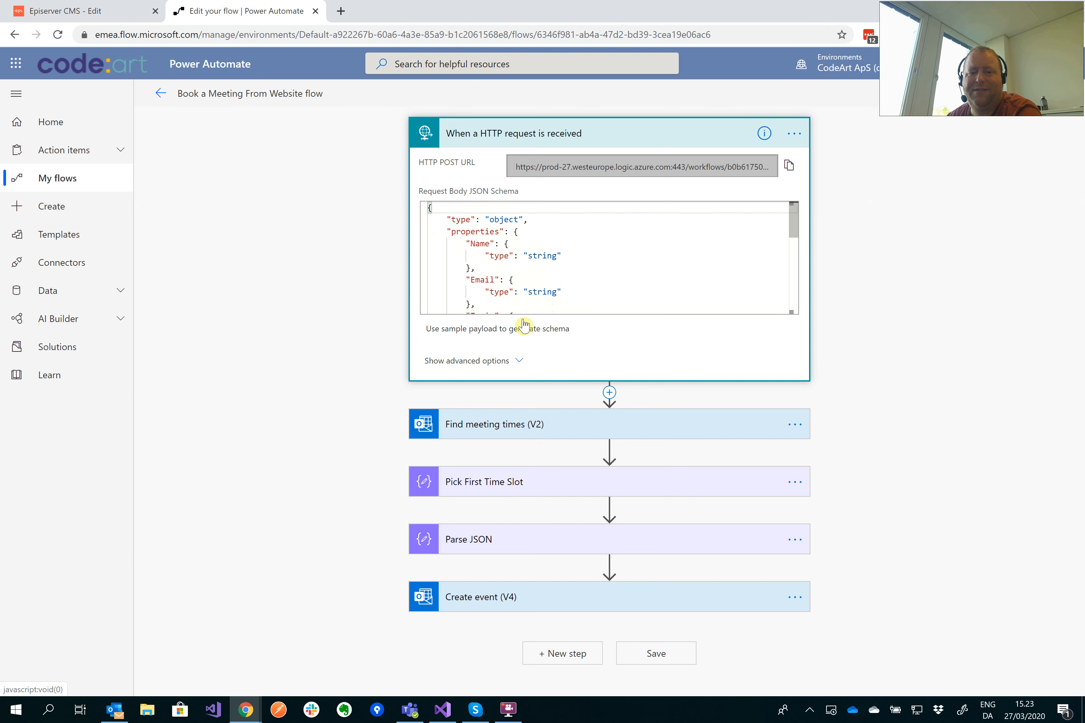
pyautogui.click(518, 329)
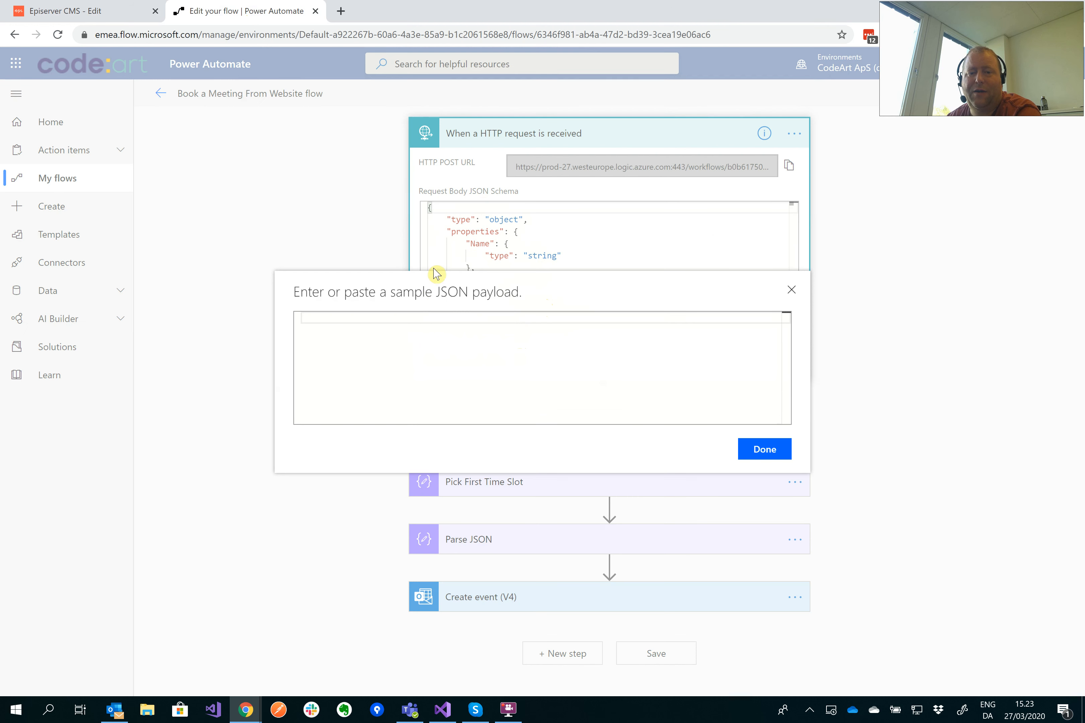
pyautogui.click(792, 291)
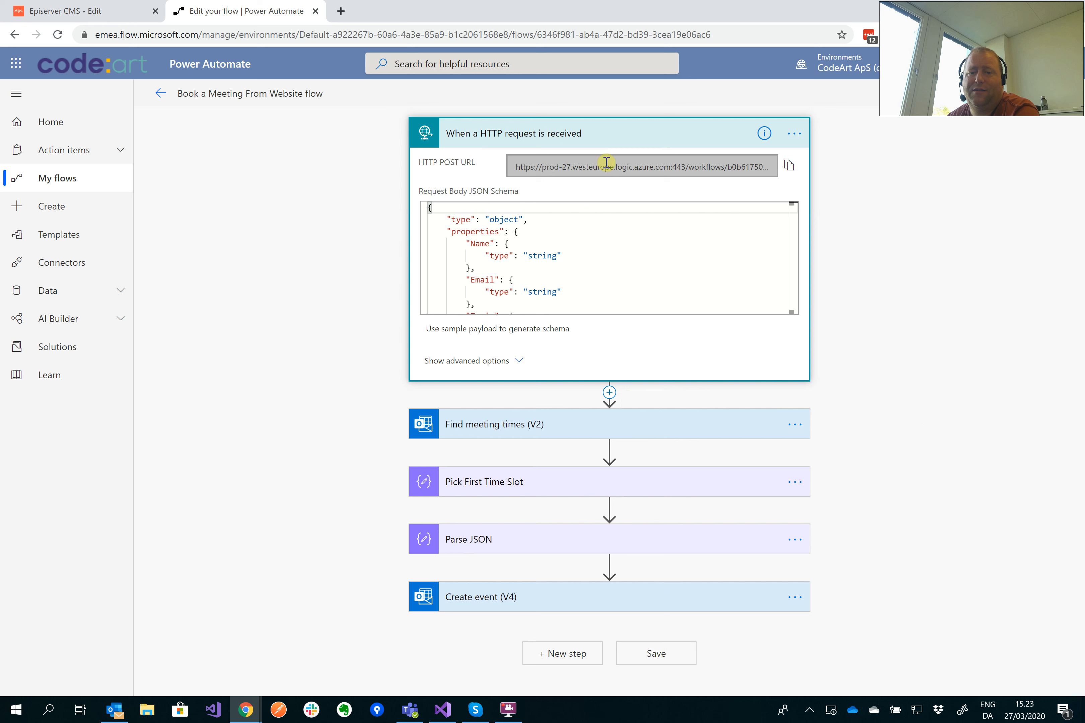
# - Collapse the HTTP request trigger, view the actions available for insertion after it, and close the action chooser without adding one
pyautogui.click(599, 140)
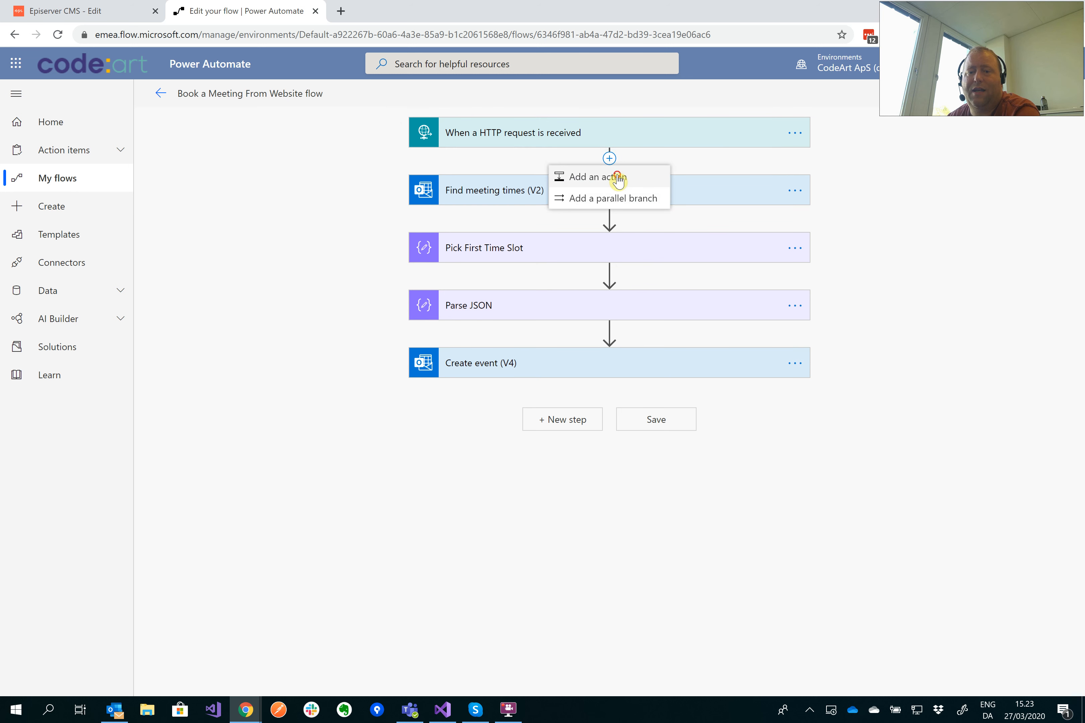
pyautogui.click(617, 176)
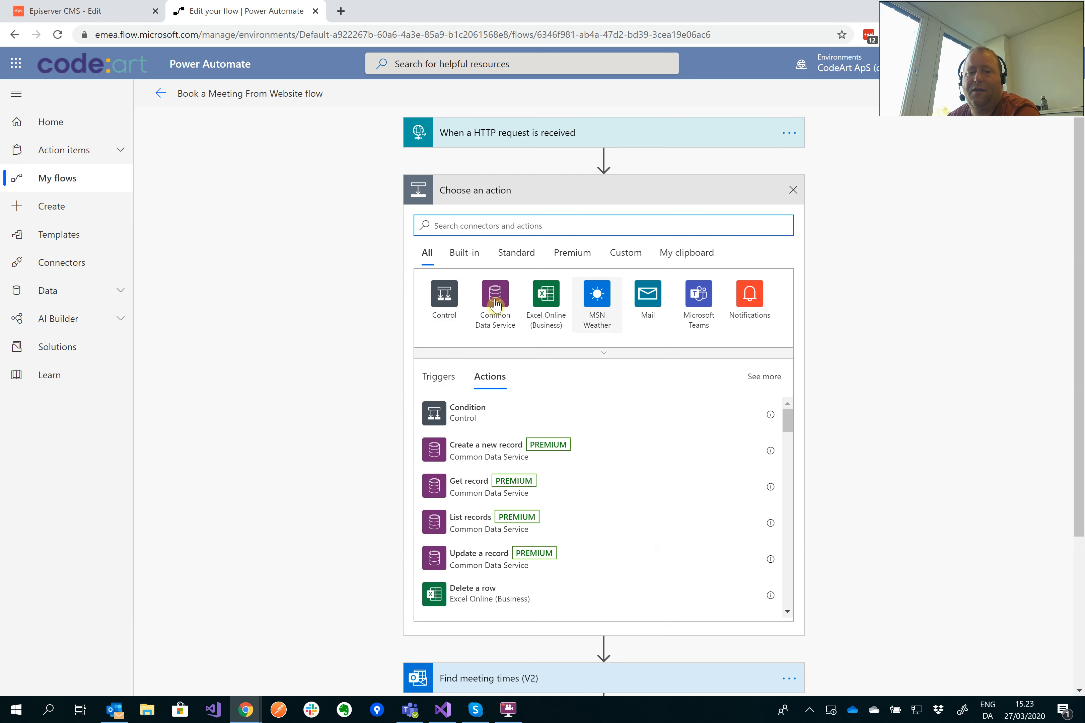
pyautogui.click(794, 191)
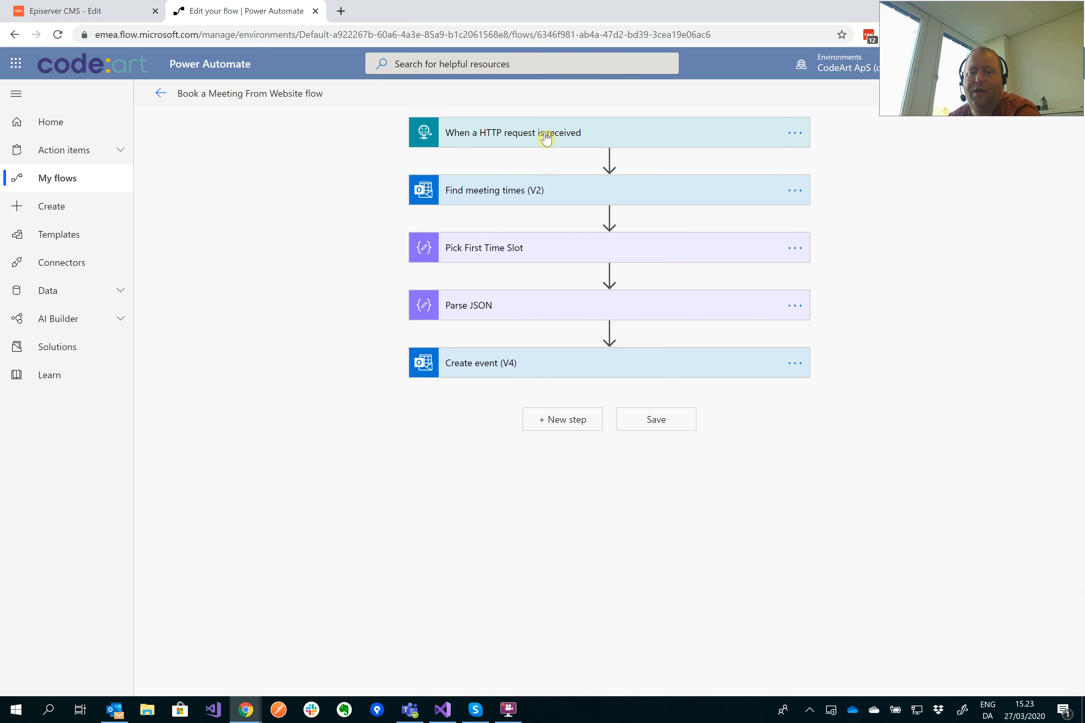
# - Expand the Find meeting times (V2) and Pick First Time Slot actions to examine their inputs
pyautogui.click(550, 200)
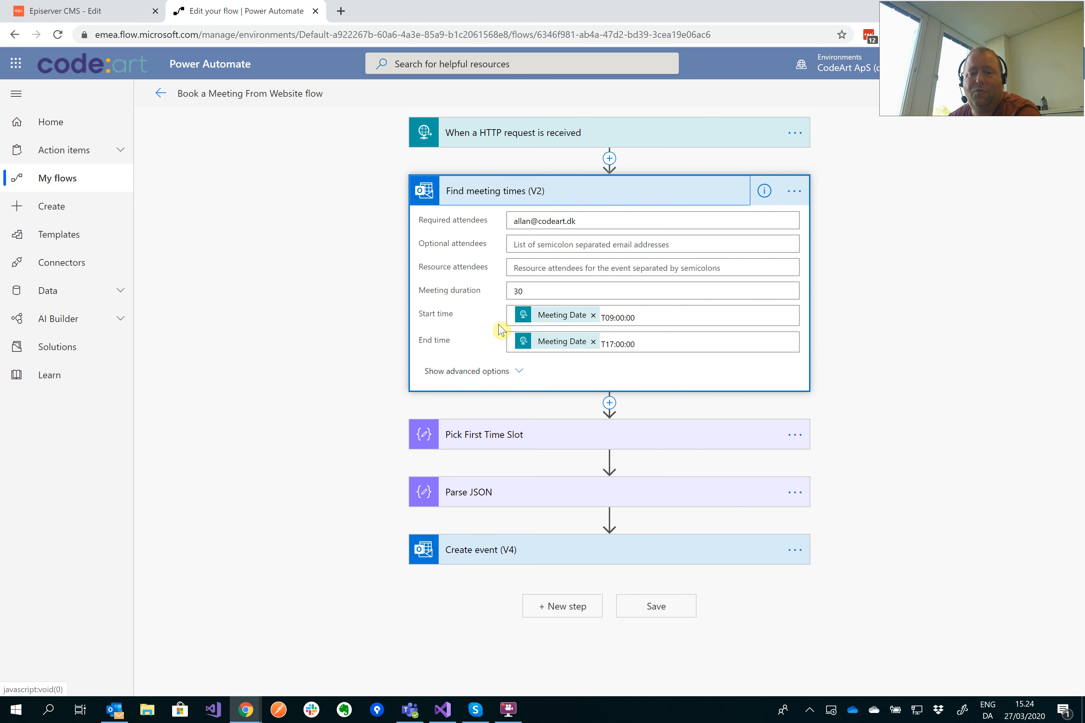
pyautogui.click(557, 435)
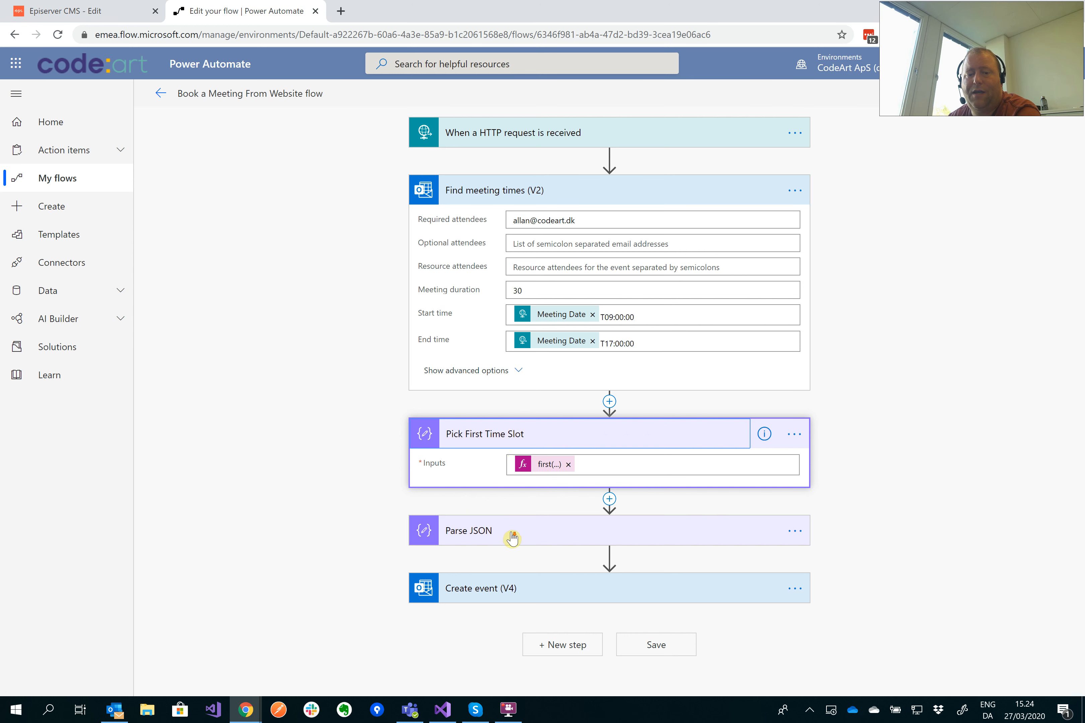
# - Expand the Parse JSON and Create event (V4) actions to examine the schema and the event's main fields
pyautogui.click(481, 531)
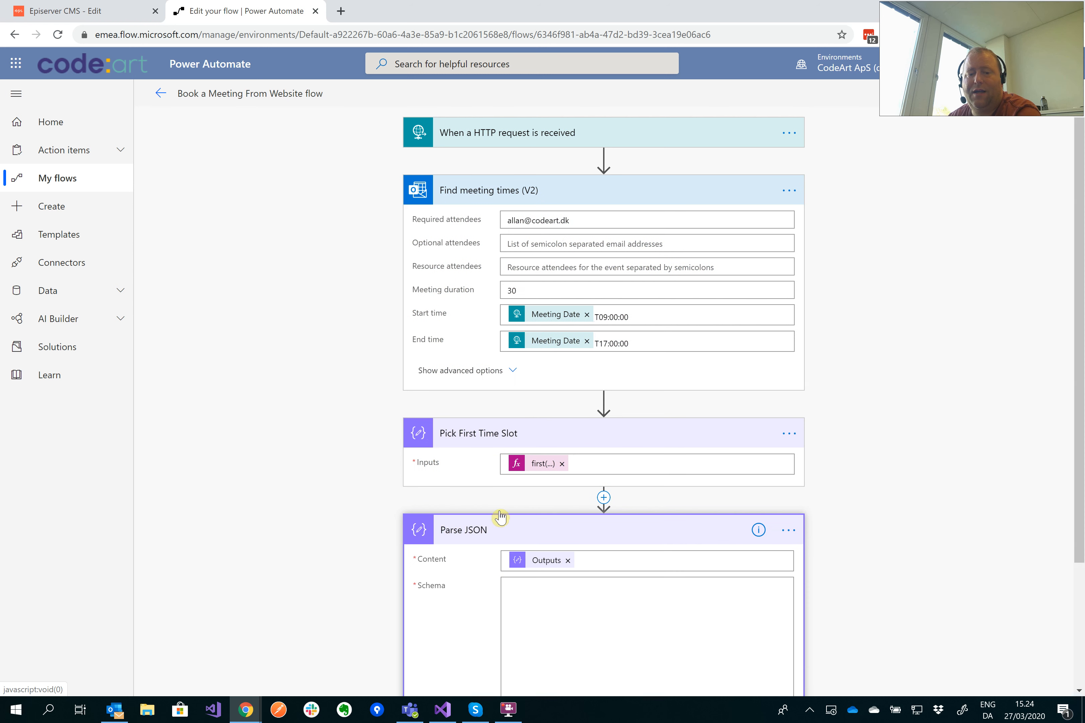
pyautogui.scroll(-3, 1018, 473)
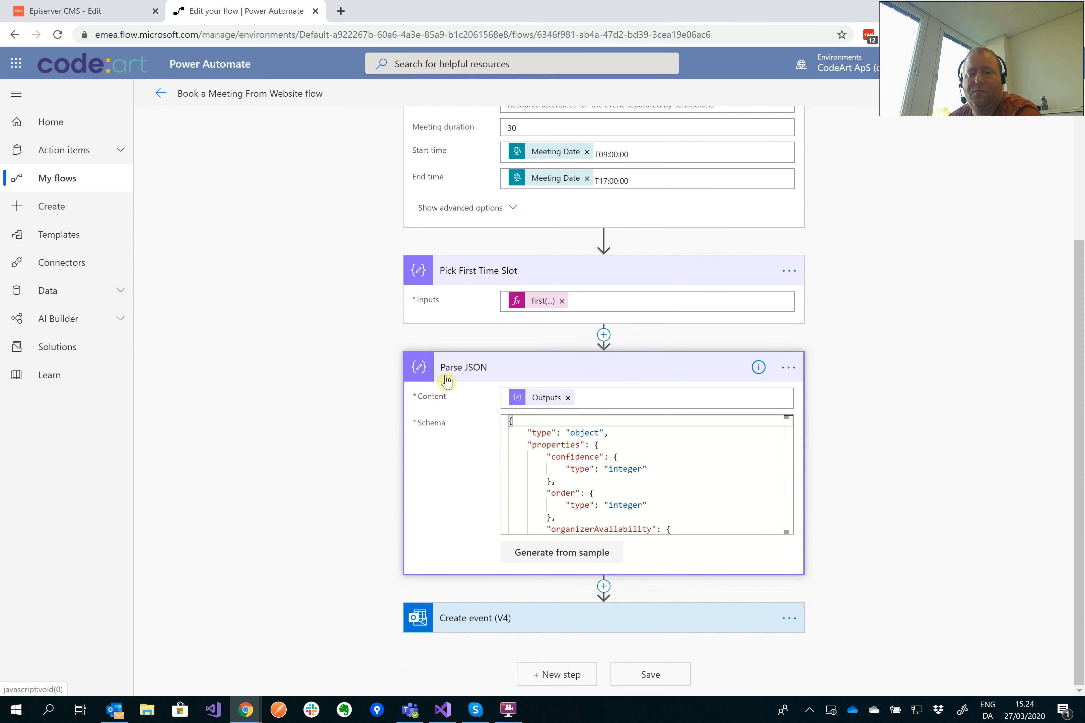
pyautogui.click(490, 625)
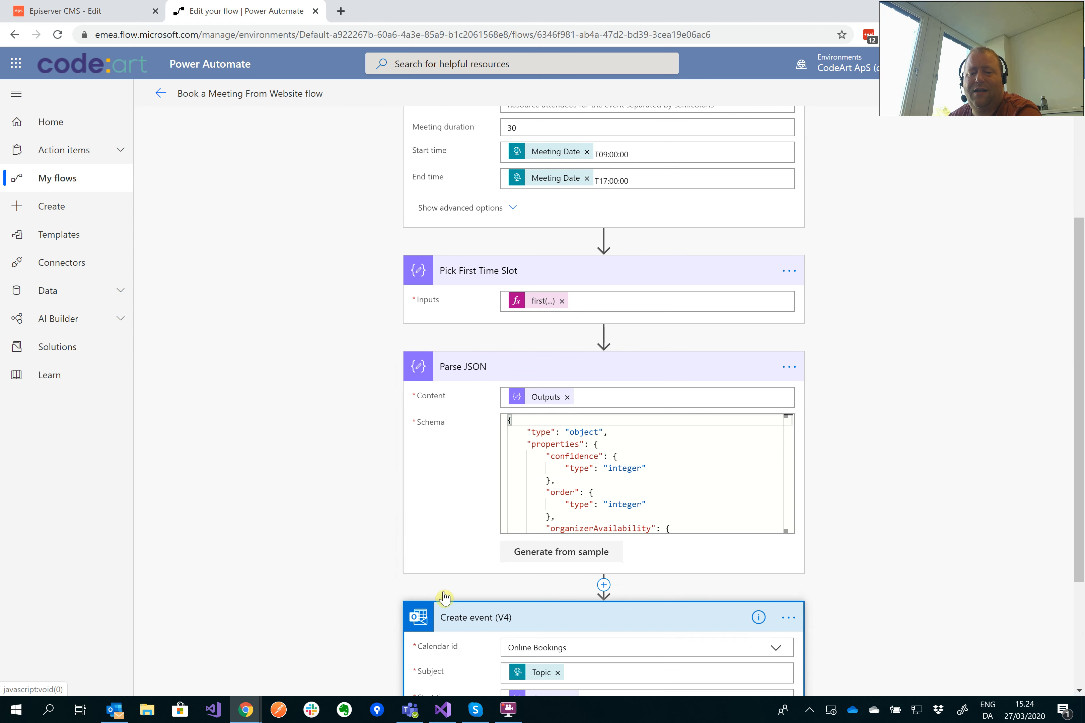
pyautogui.scroll(-3, 322, 402)
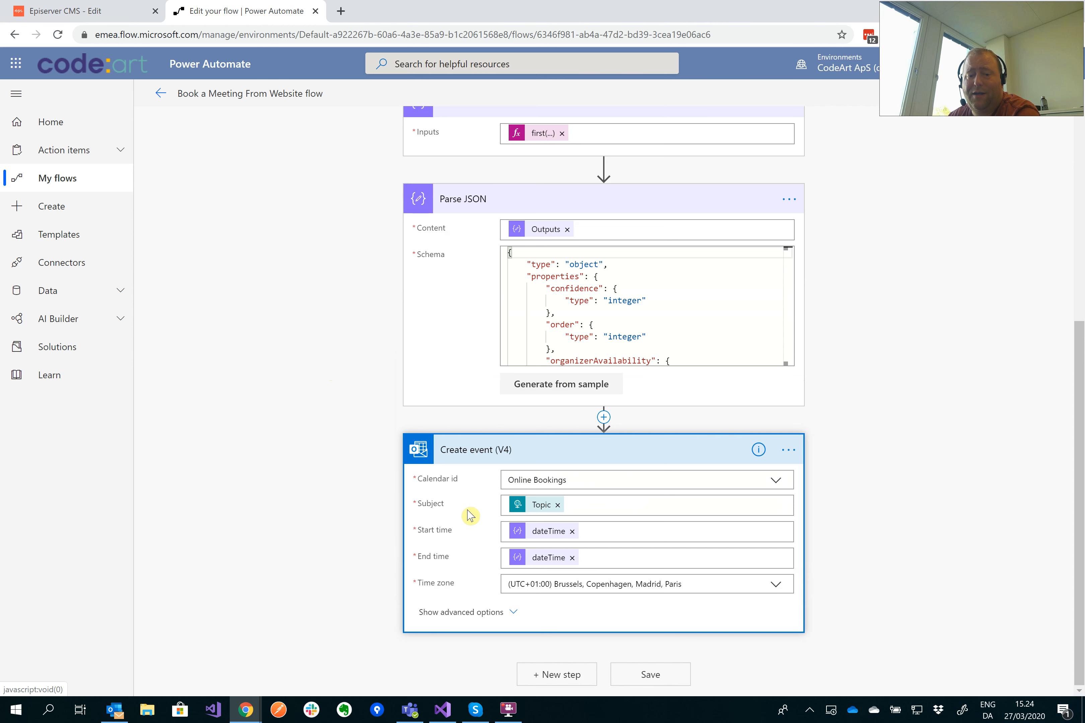
# - Examine the dynamic content available for the Create event subject, including the form fields from the HTTP request trigger
pyautogui.click(594, 503)
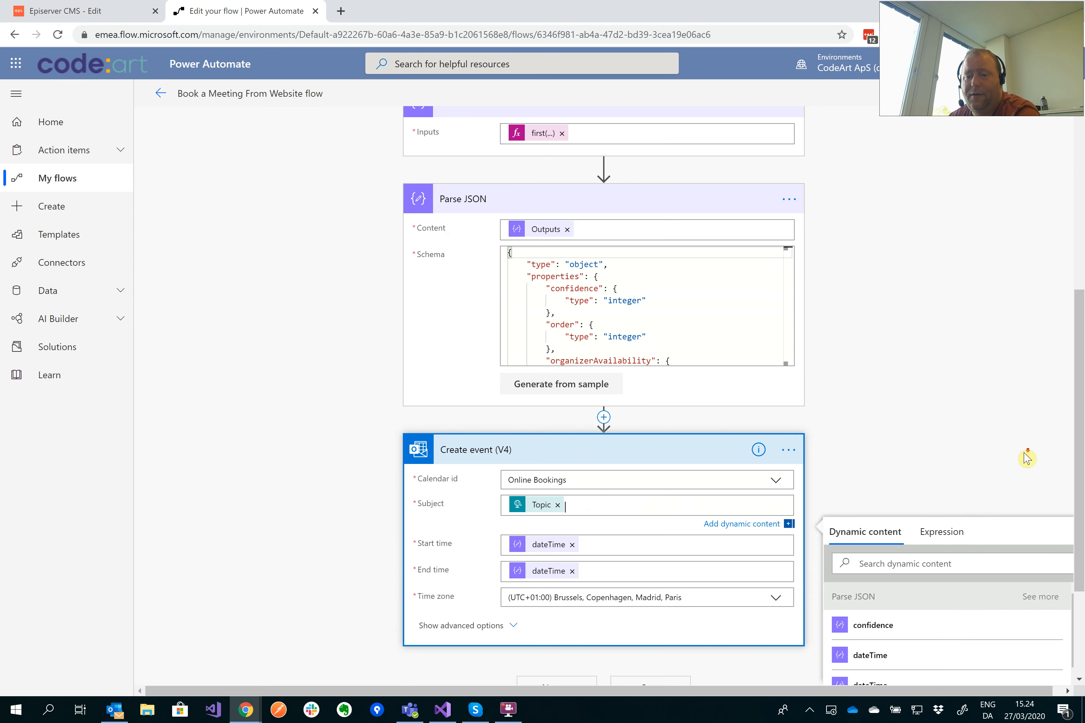
pyautogui.scroll(-3, 1007, 485)
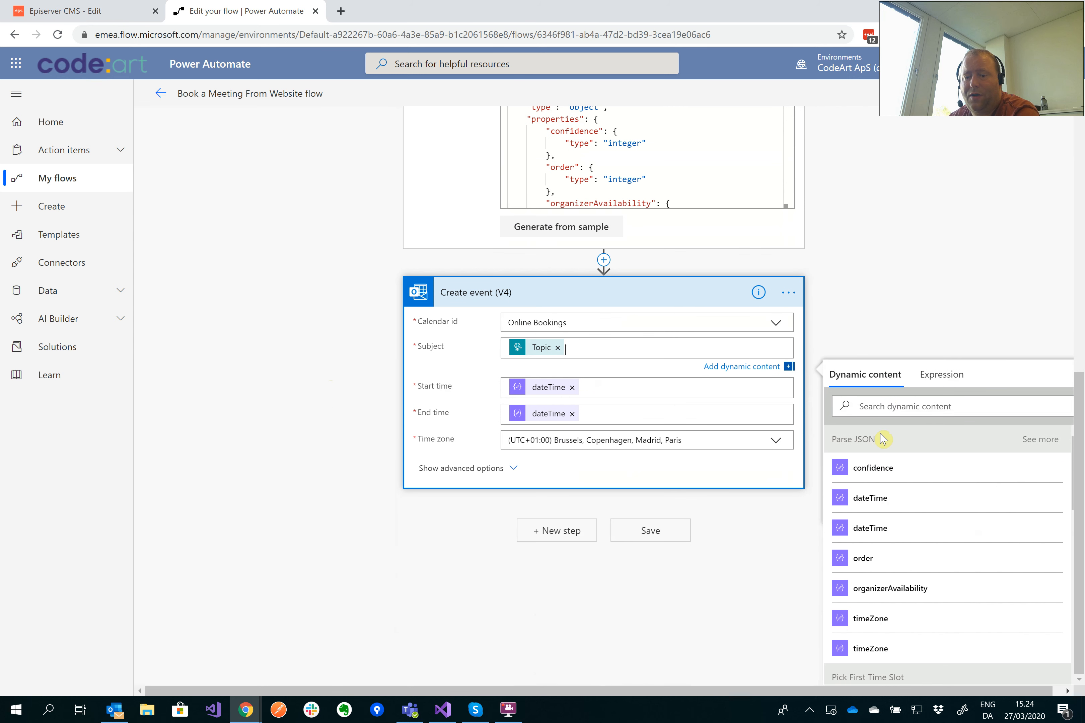
pyautogui.scroll(-10, 892, 504)
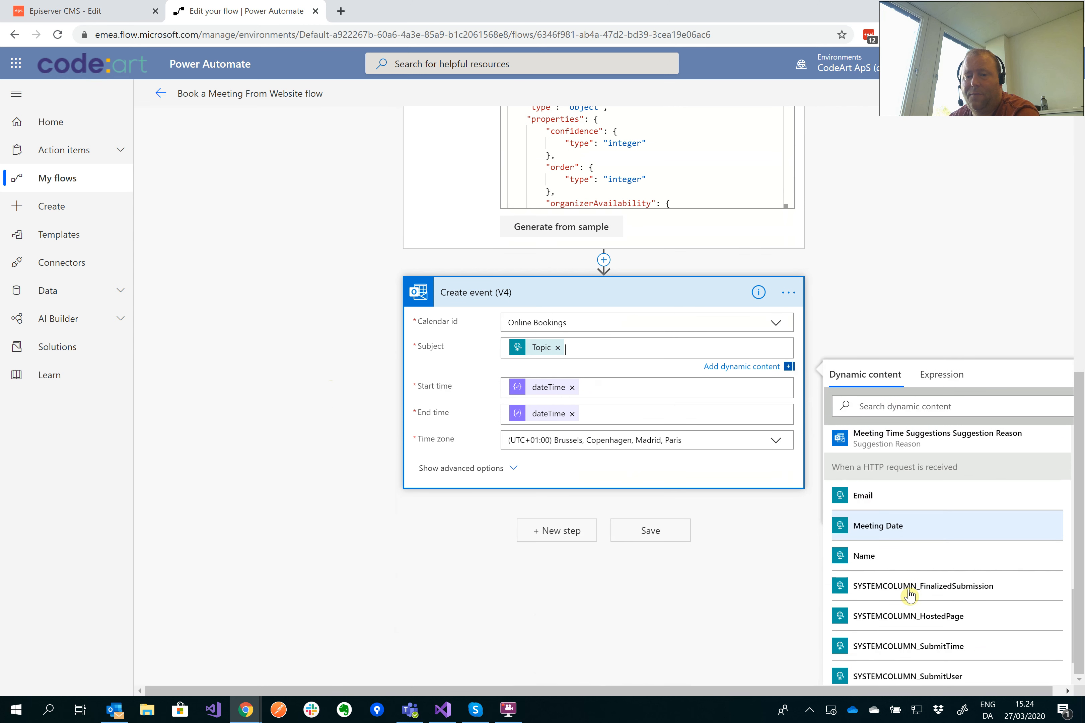
pyautogui.scroll(-1, 897, 532)
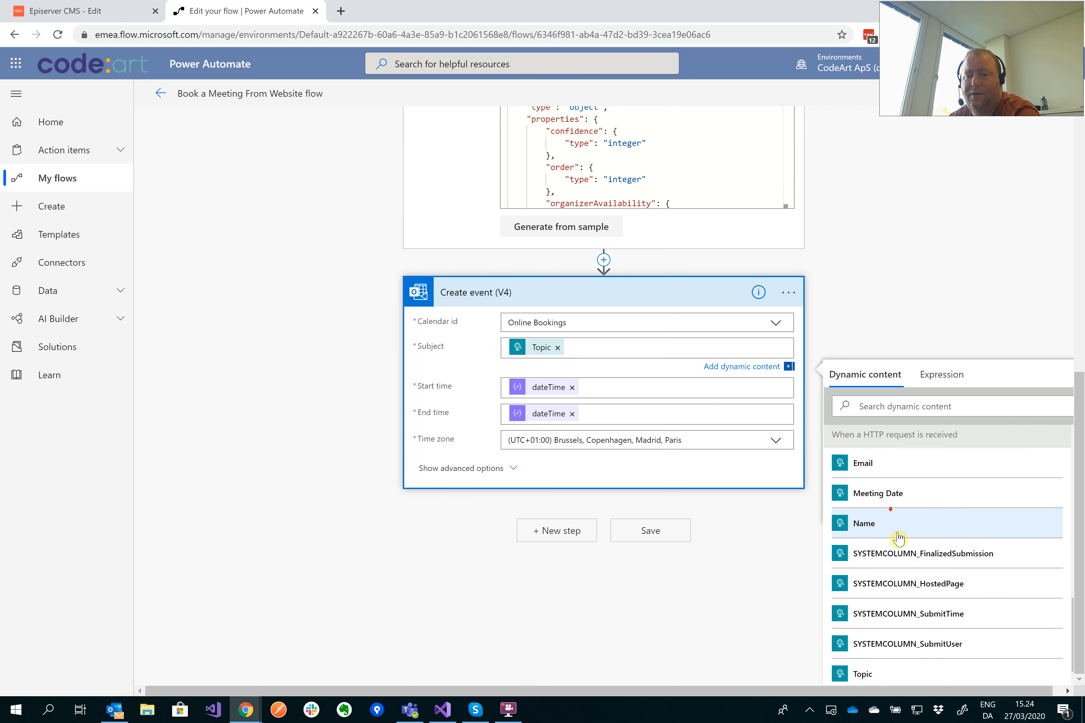
pyautogui.scroll(5, 899, 537)
pyautogui.scroll(3, 887, 527)
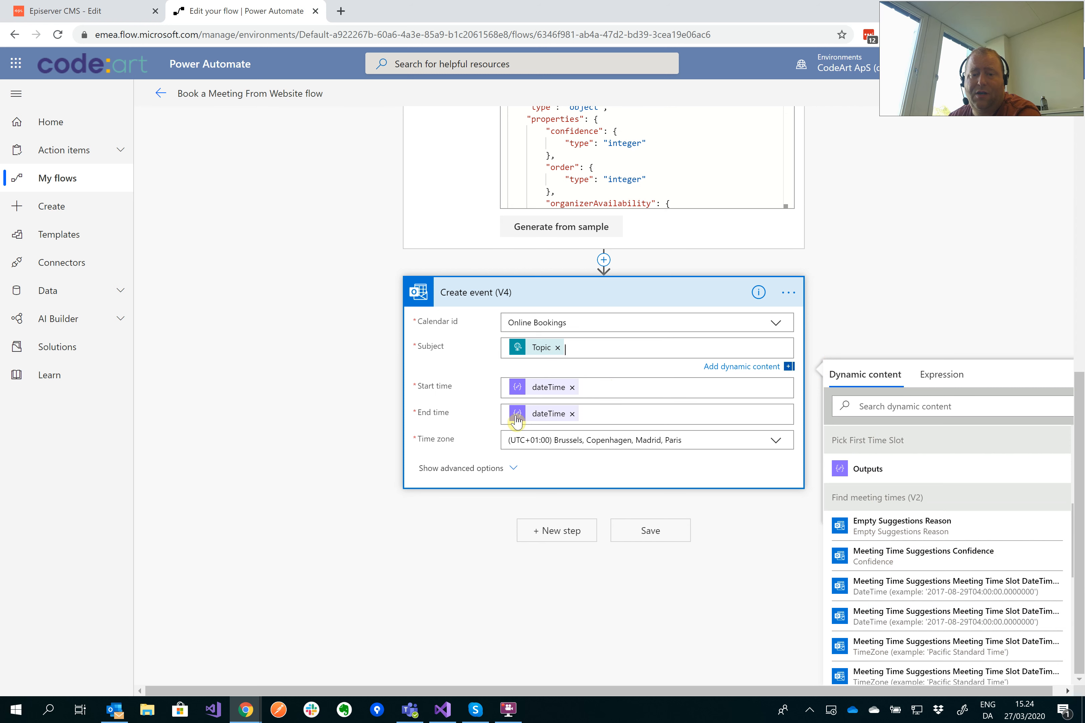
# - Show the advanced options of the Create event (V4) action, examine its attendees, body and location, and review the preceding actions
pyautogui.click(441, 473)
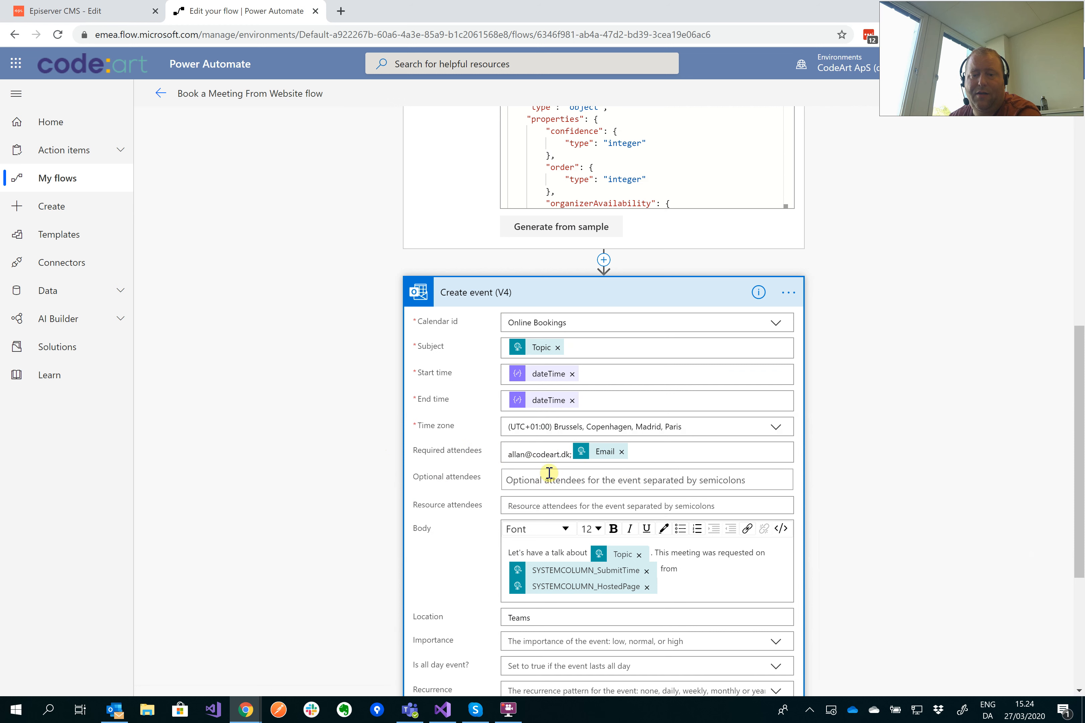
pyautogui.scroll(-4, 366, 484)
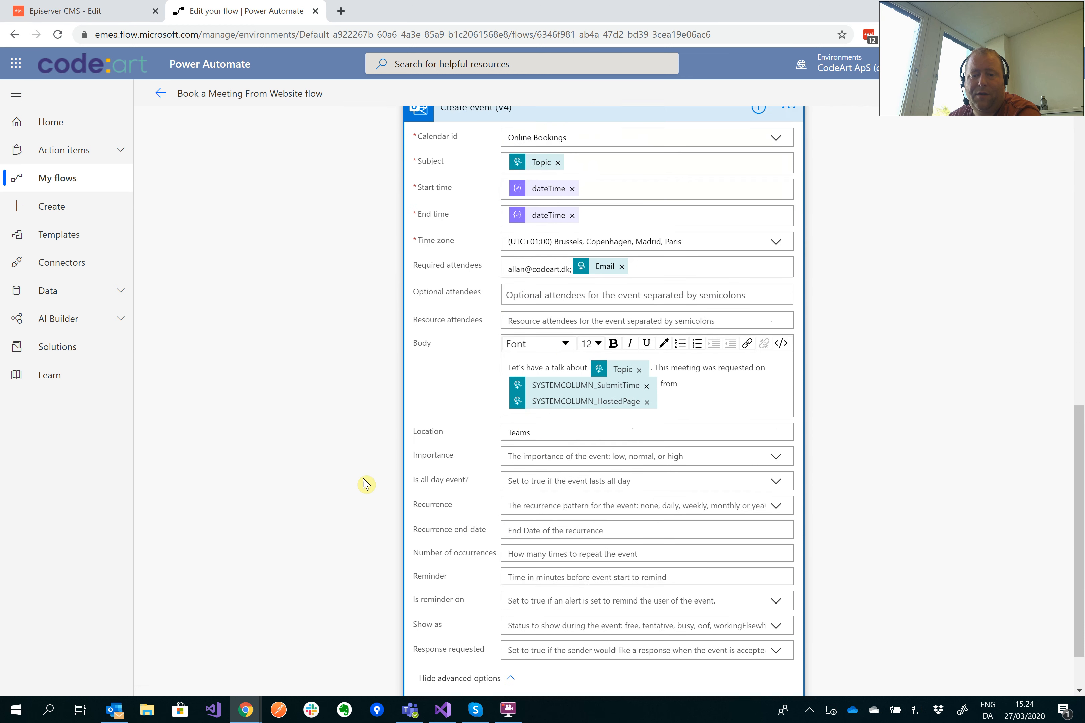
pyautogui.scroll(-1, 366, 484)
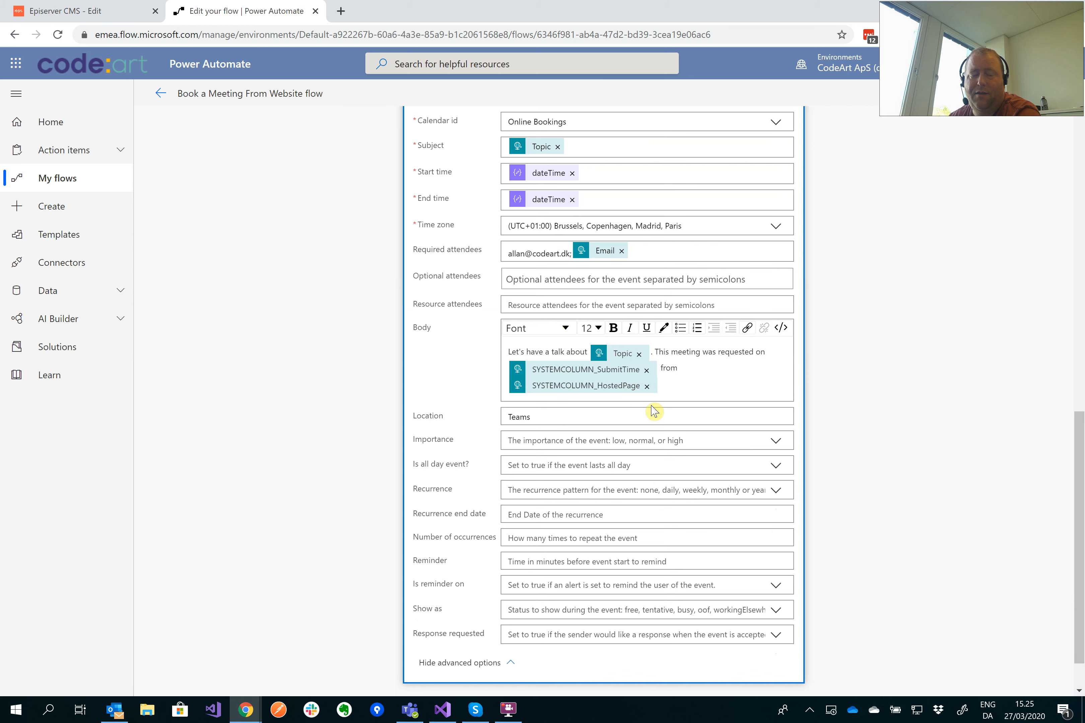
pyautogui.scroll(-1, 653, 434)
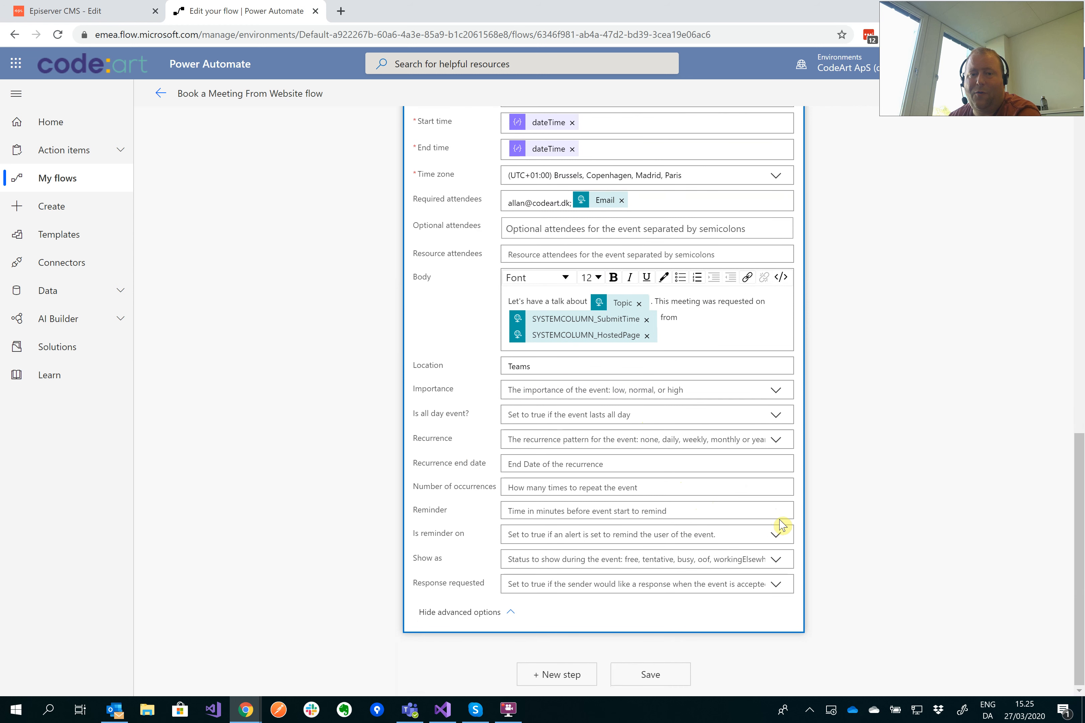
pyautogui.scroll(7, 807, 450)
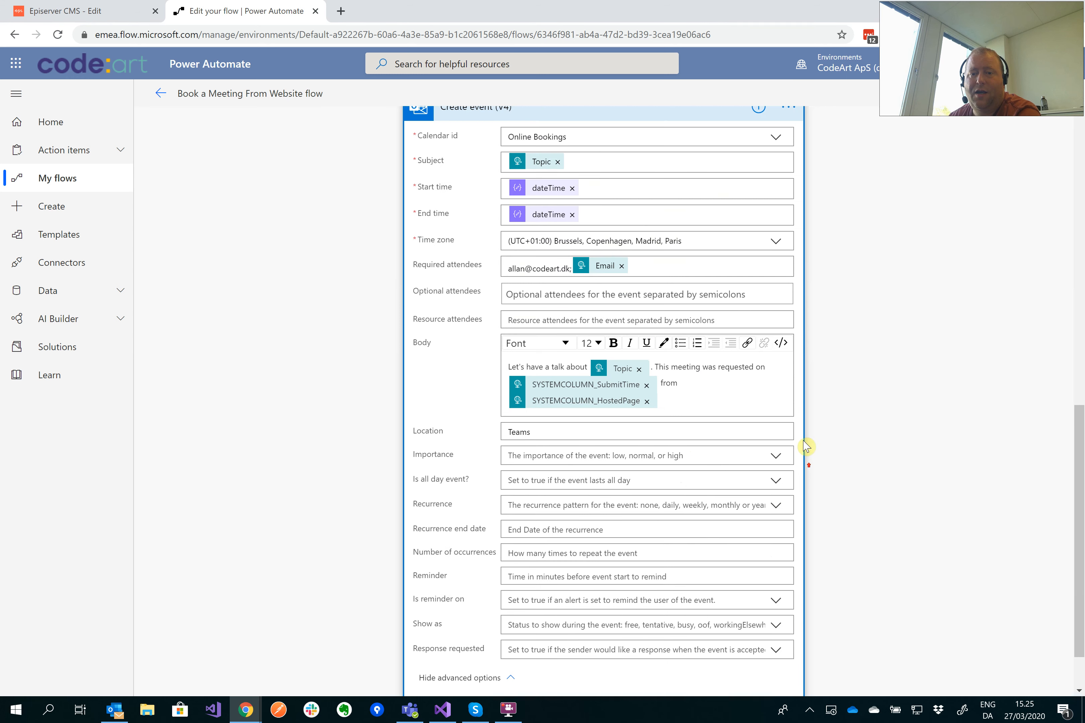
pyautogui.scroll(5, 807, 274)
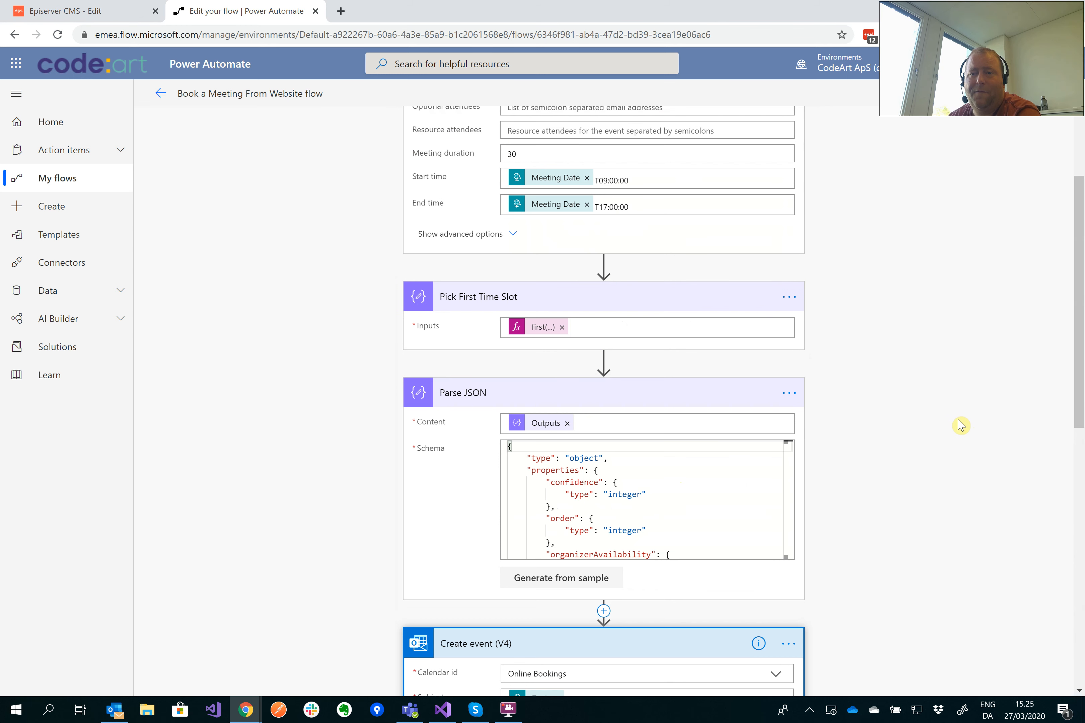
pyautogui.scroll(3, 945, 413)
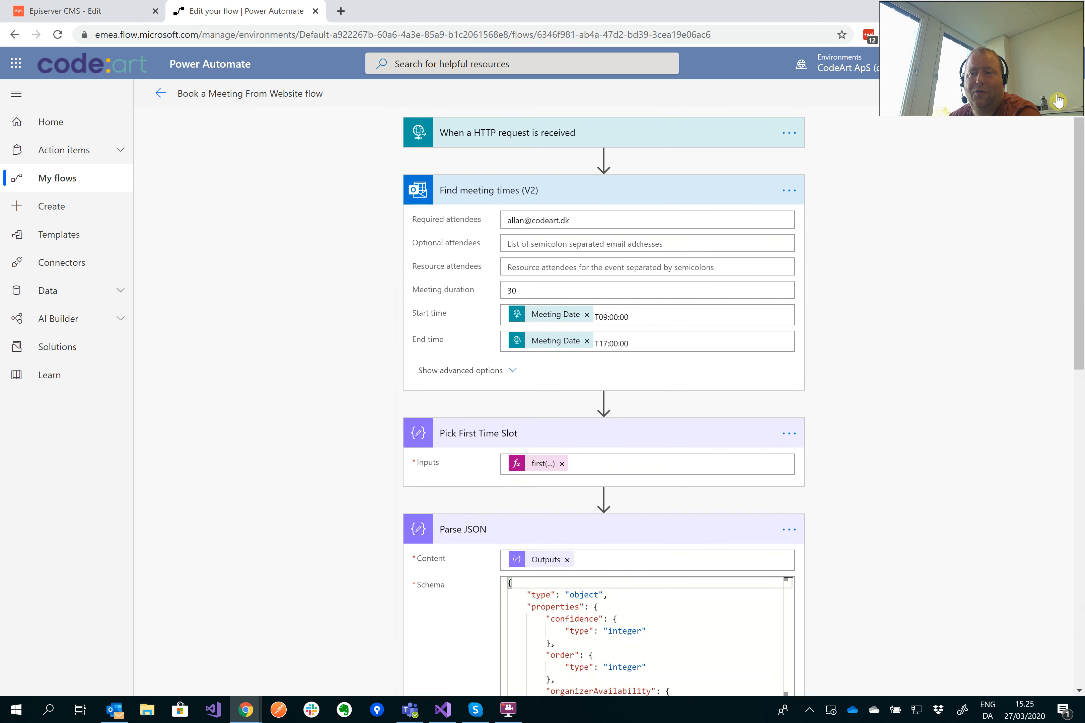